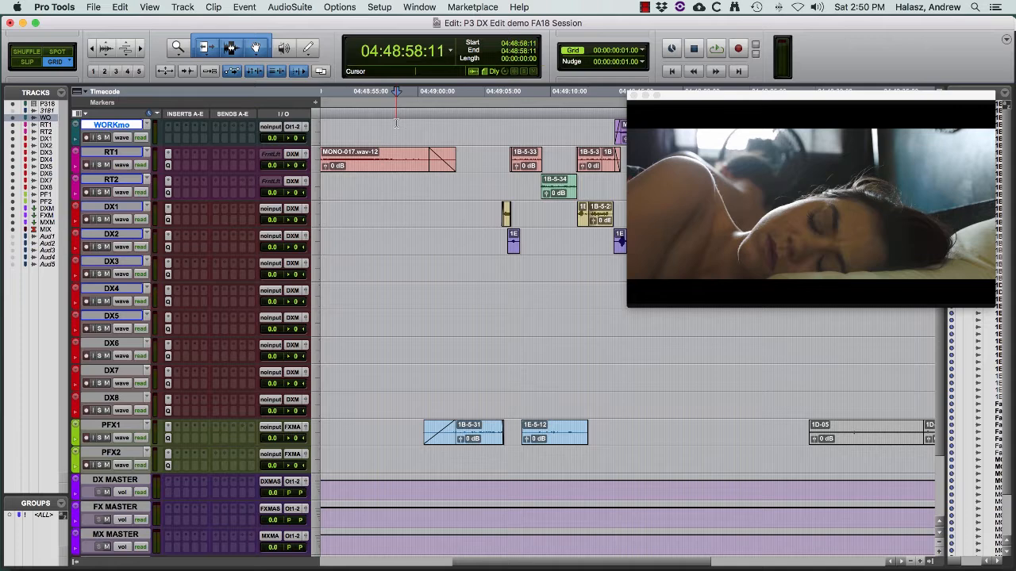
Open the FabFilter Pro-Q 2 equalizer as an AudioSuite process and reposition its window beside the clips
scroll(381, 166, "left", 2)
scroll(381, 165, "right", 1)
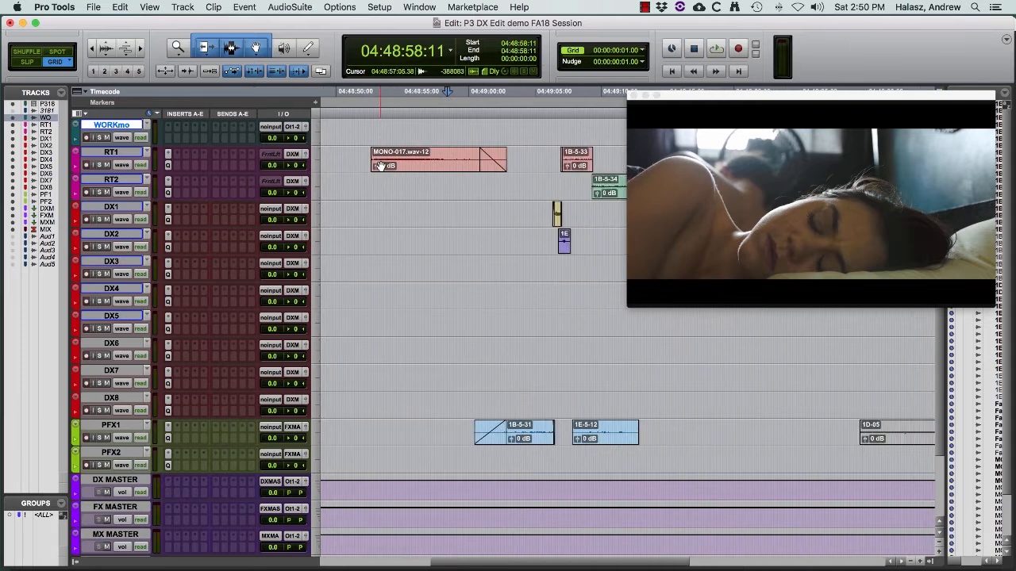
left_click(291, 7)
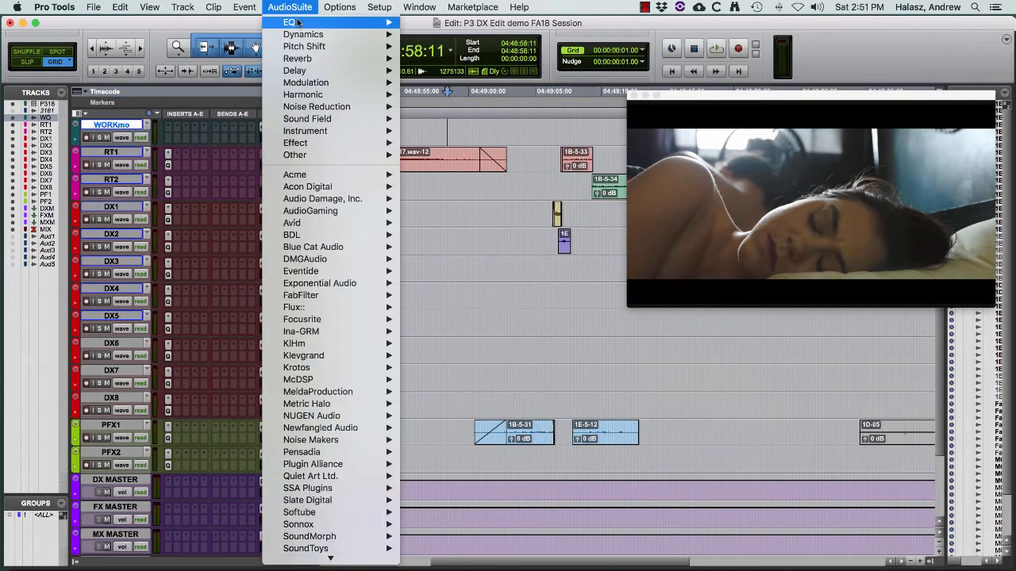
mouse_move(297, 22)
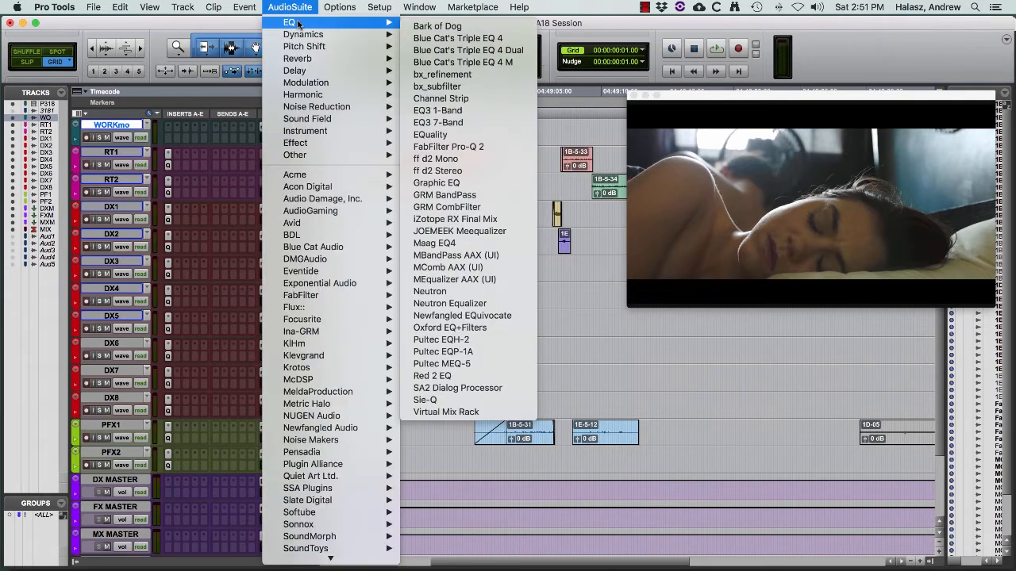
left_click(481, 151)
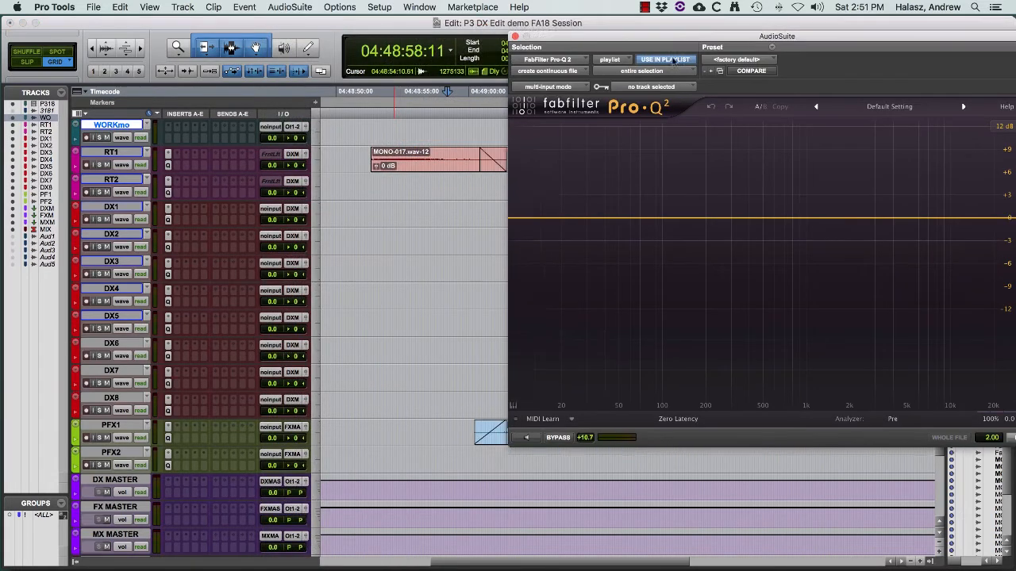
left_click_drag(616, 38, 582, 25)
Try a backup copy of the MONO-017.wav-12 clip from RT1 on track RT2, and undo it
scroll(389, 165, "right", 2)
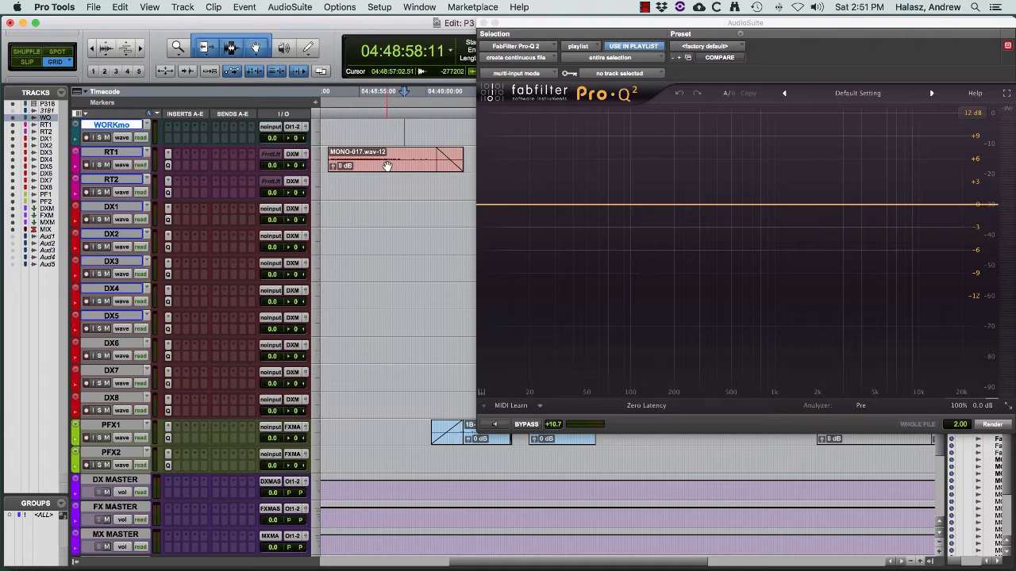
left_click(387, 165)
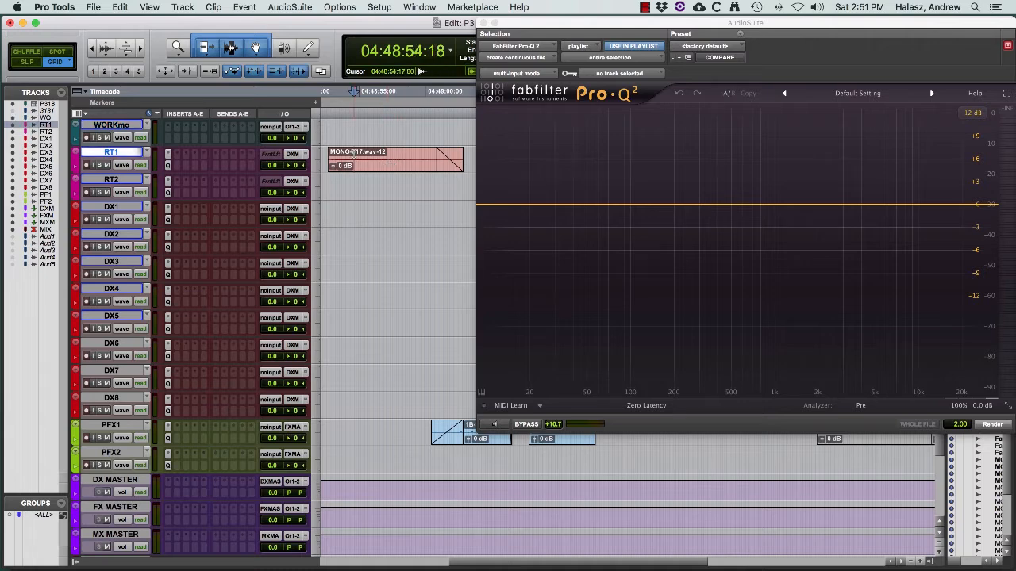
left_click(392, 171)
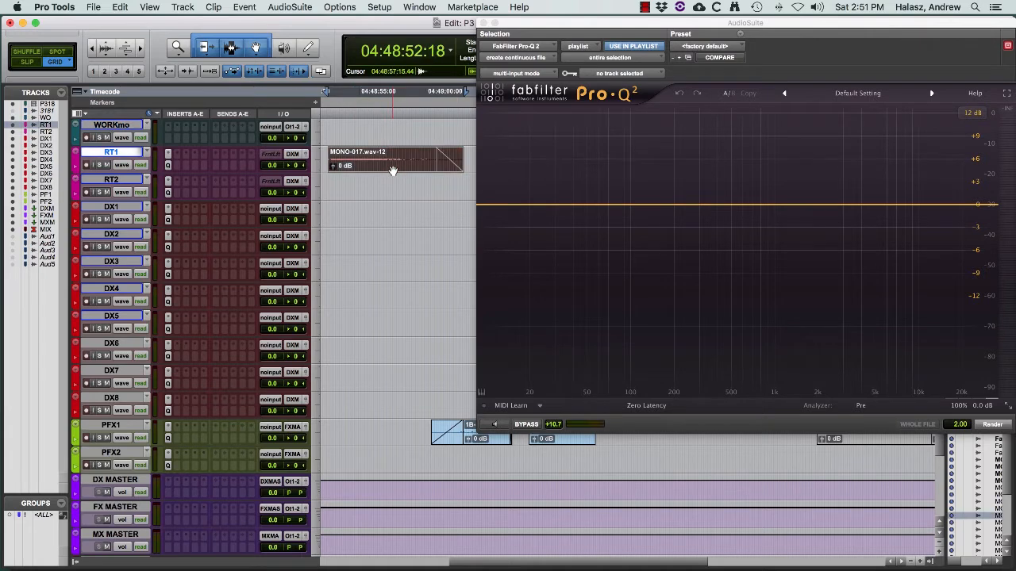
left_click_drag(392, 170, 400, 198)
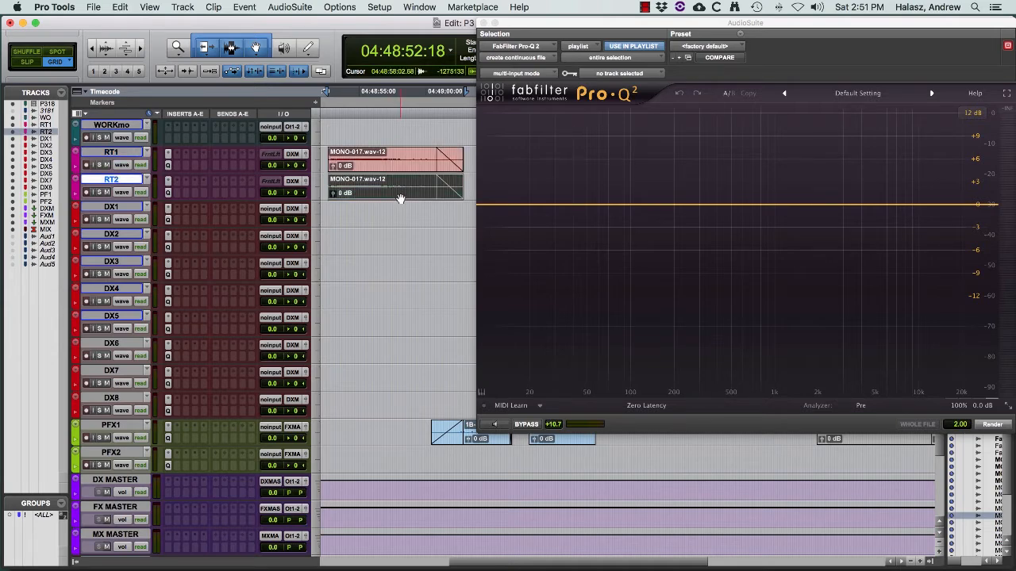
left_click(375, 181)
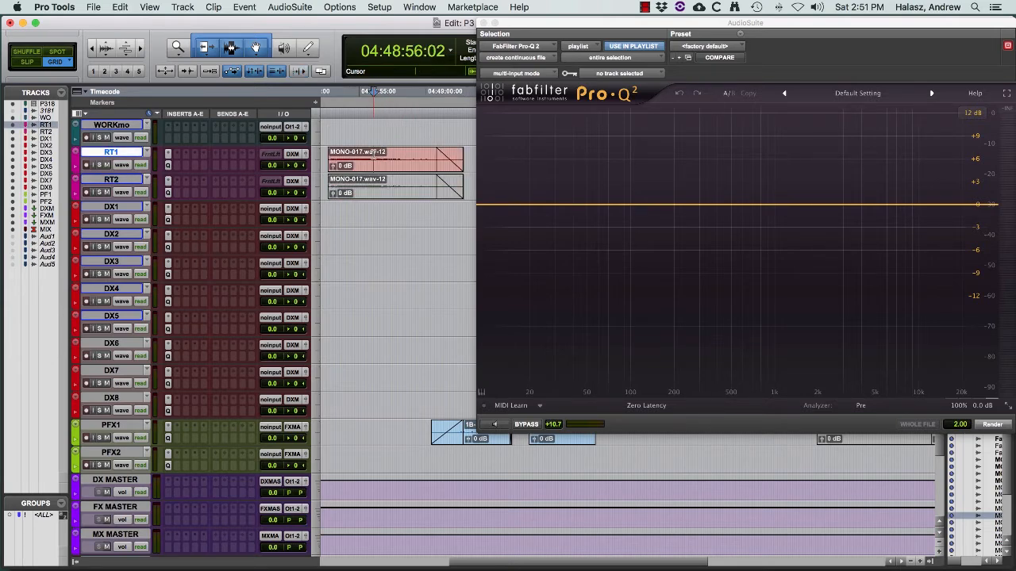
double_click(397, 181)
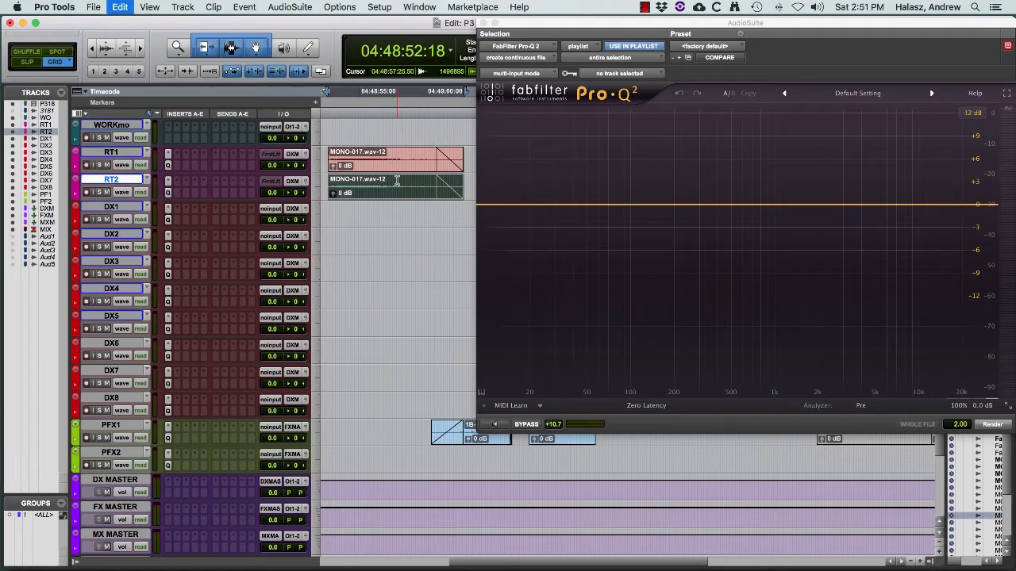
key("super+c")
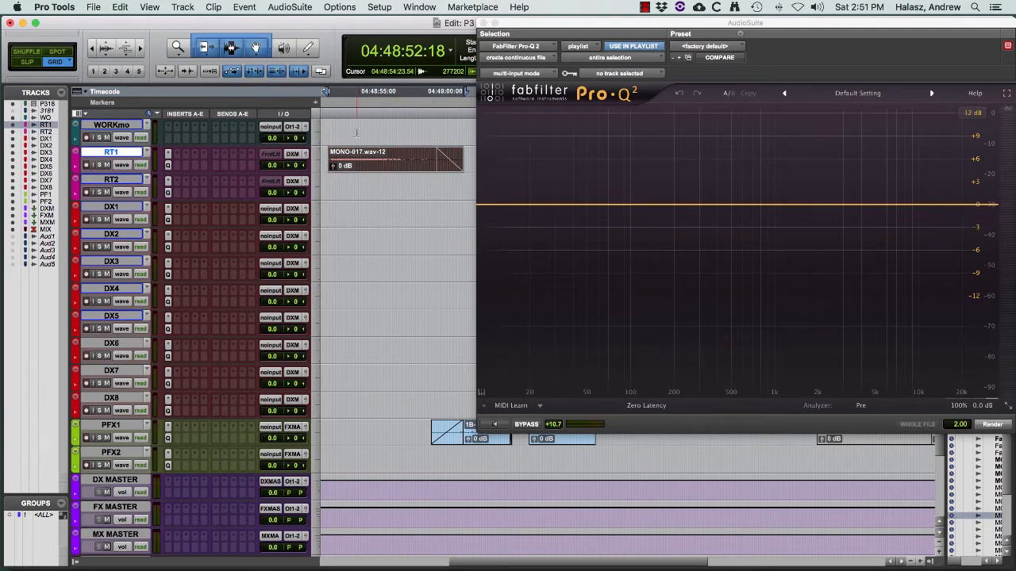
left_click(355, 132)
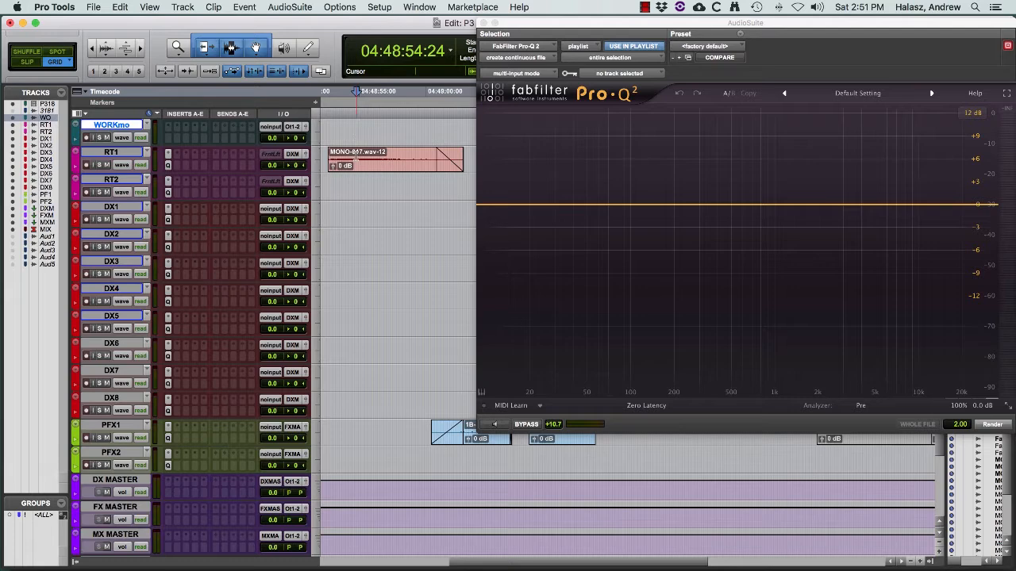
Duplicate the RT1 track's playlist under the name RT1.safety
left_click(146, 155)
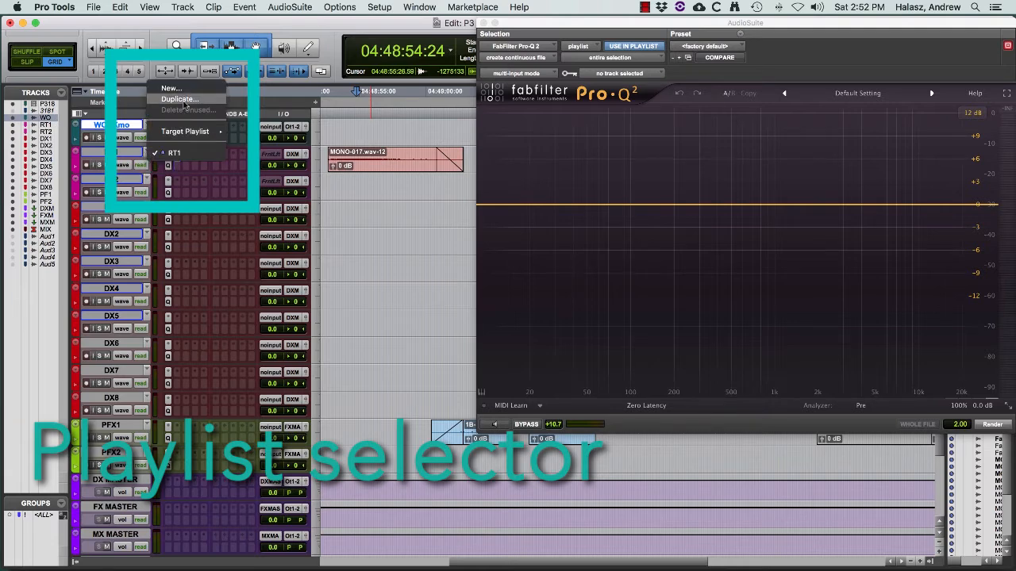
left_click(181, 99)
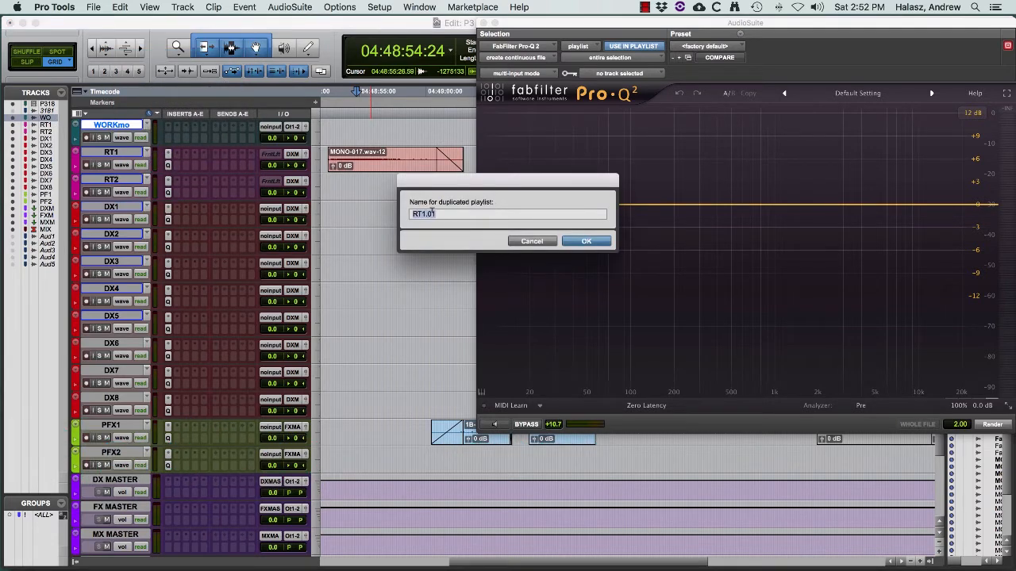
left_click(432, 212)
left_click(591, 240)
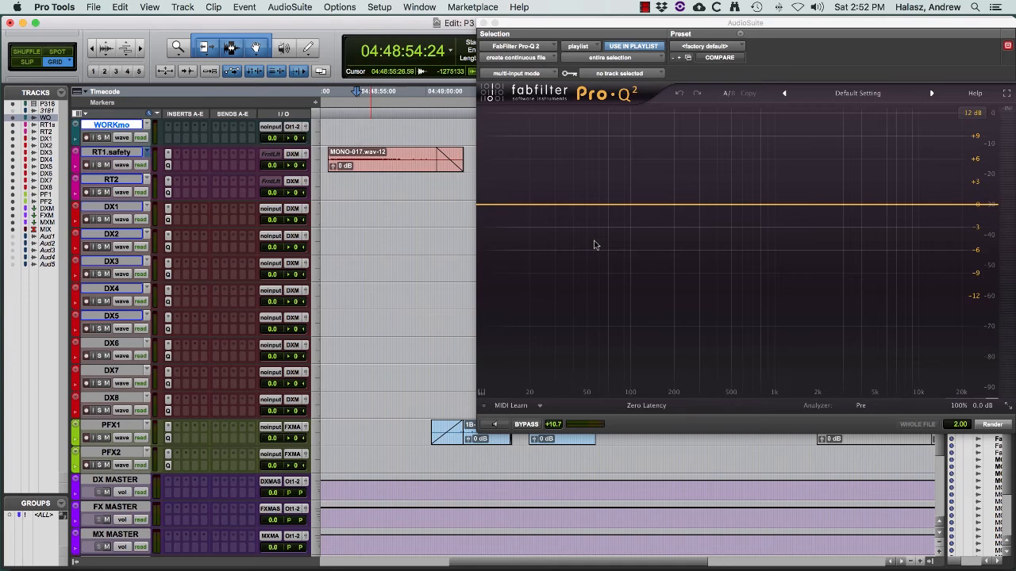
Switch the track from the RT1.safety playlist back to the original RT1 playlist
left_click(349, 152)
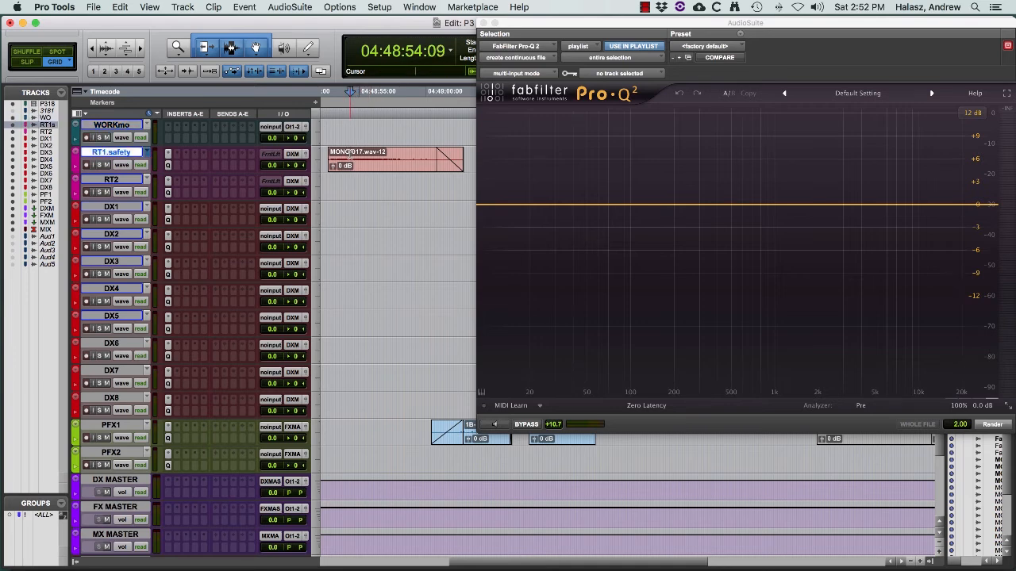
left_click(146, 154)
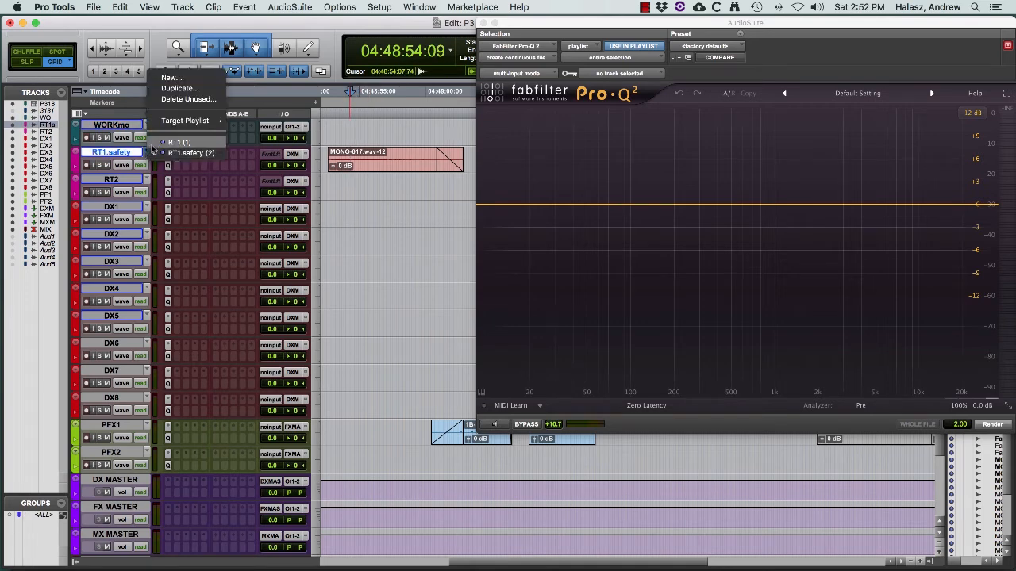
left_click(151, 144)
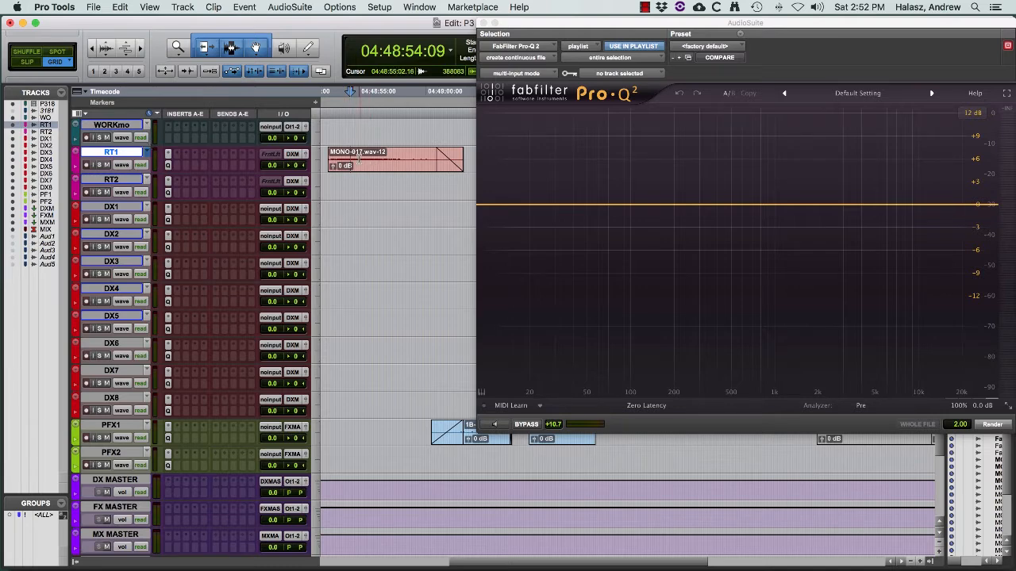
left_click_drag(359, 159, 401, 158)
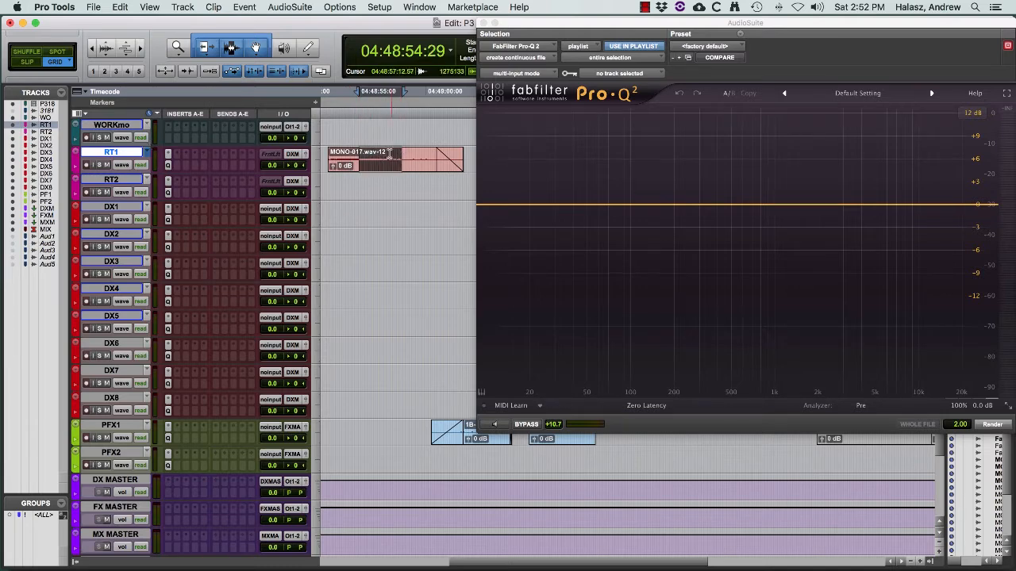
left_click(388, 154)
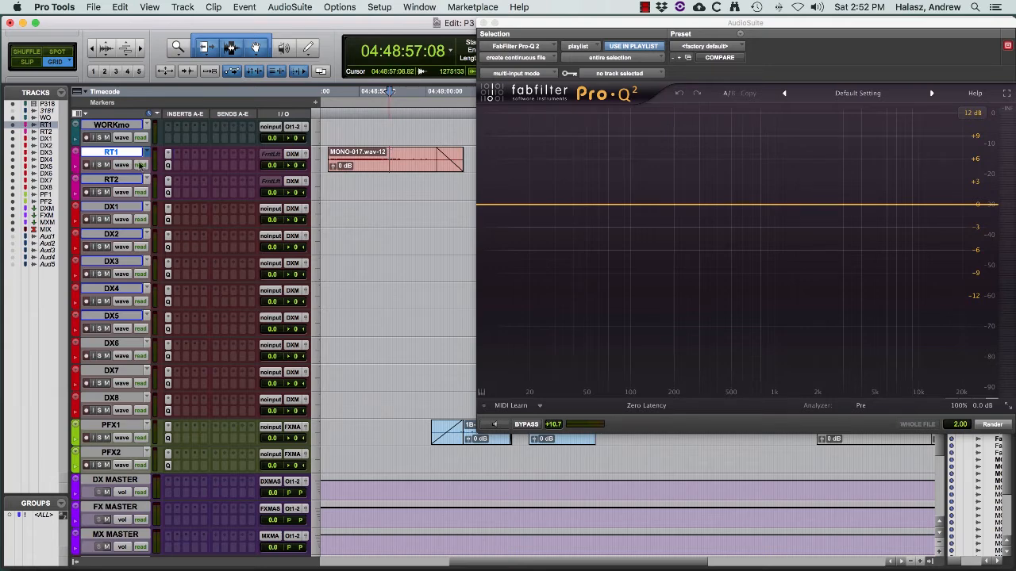
View the RT1.safety playlist, return to RT1, and delete a short section of its clip starting at 04:48:55:12
left_click(145, 152)
left_click(156, 163)
left_click(146, 152)
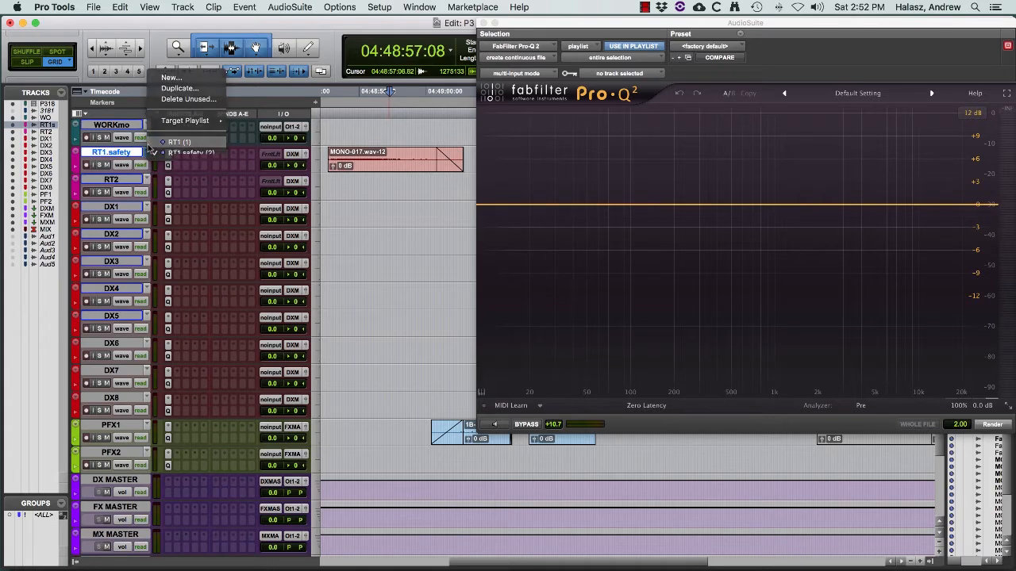
left_click(183, 142)
left_click(366, 160)
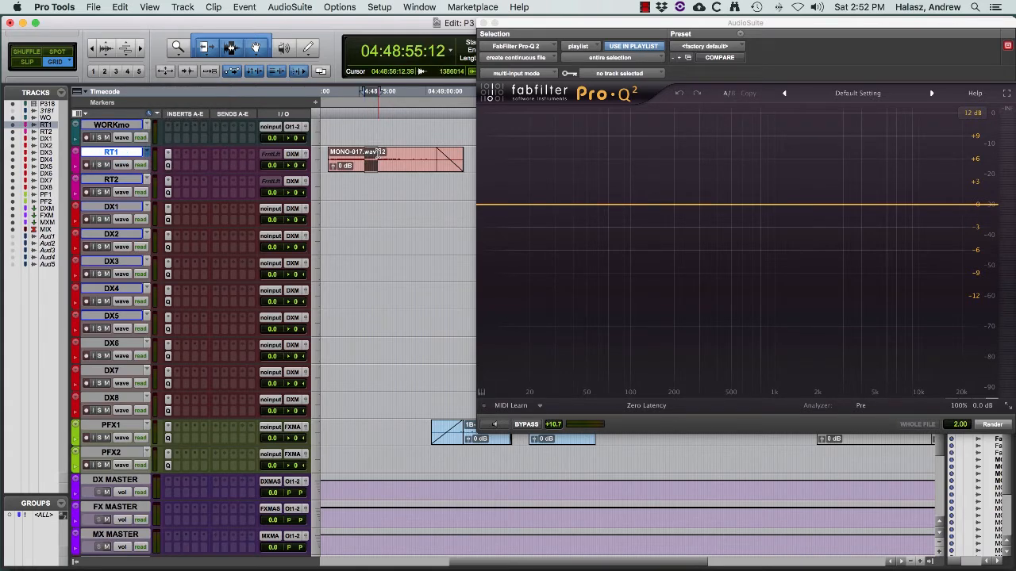
key("Delete")
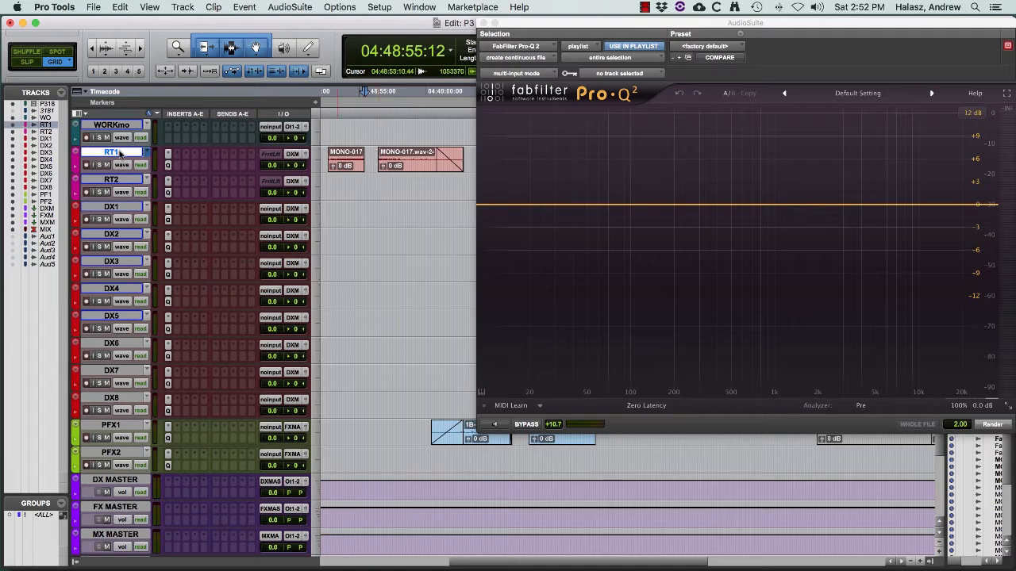
Copy the intact MONO-017.wav-12 clip from the RT1.safety playlist and paste it over the cut clip in the RT1 playlist
left_click(146, 152)
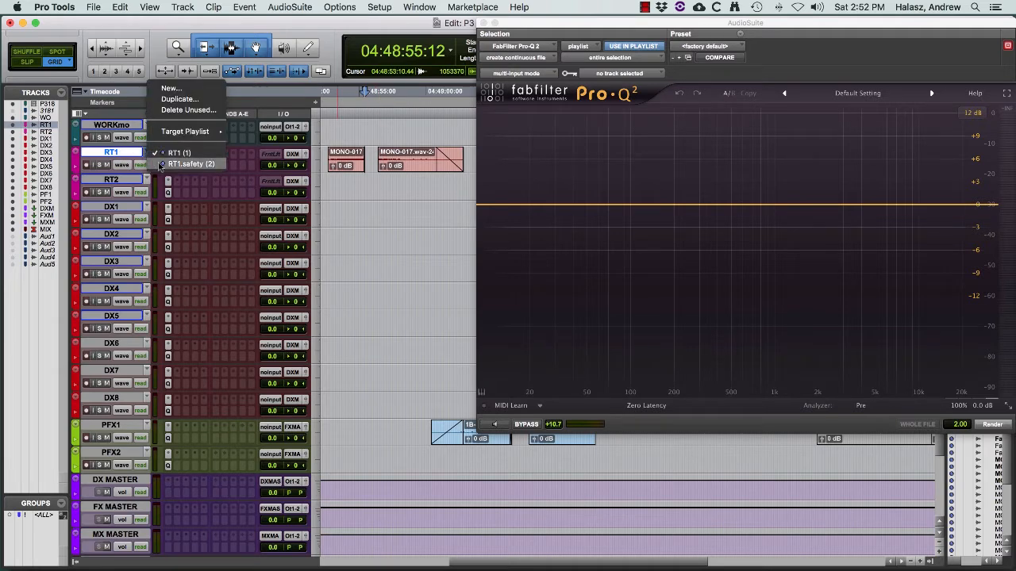
left_click(163, 165)
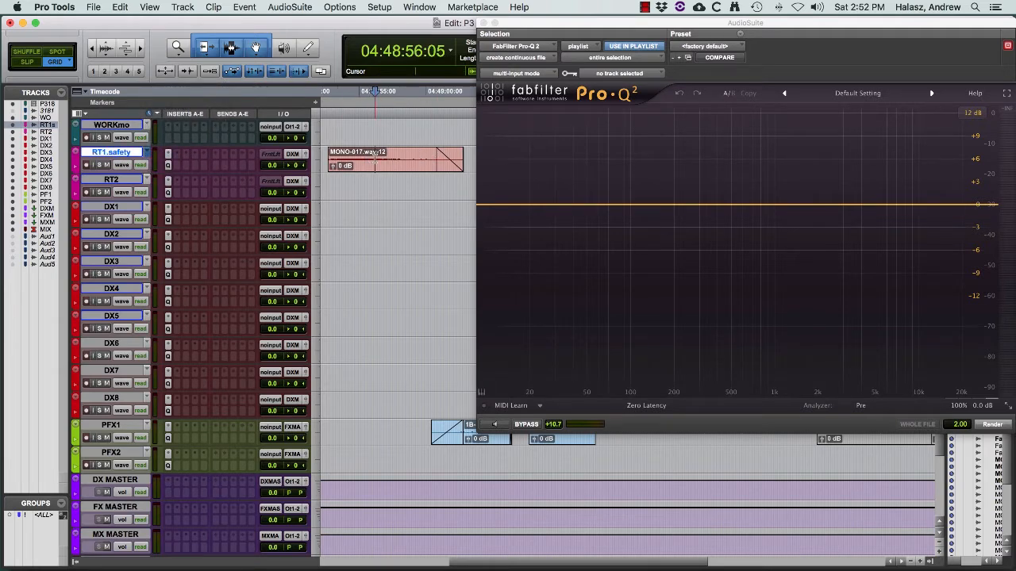
left_click(390, 170)
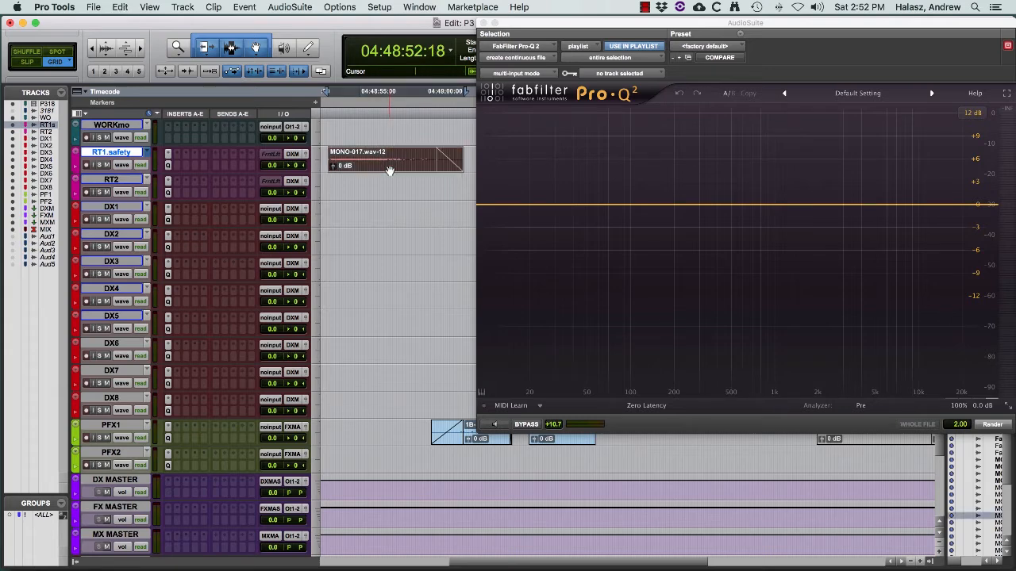
left_click(148, 152)
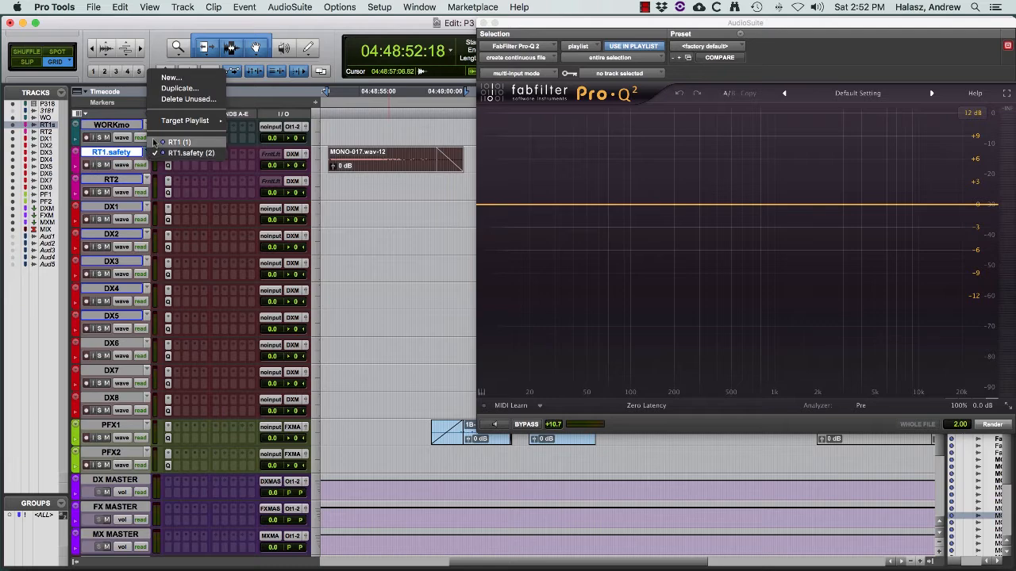
left_click(182, 146)
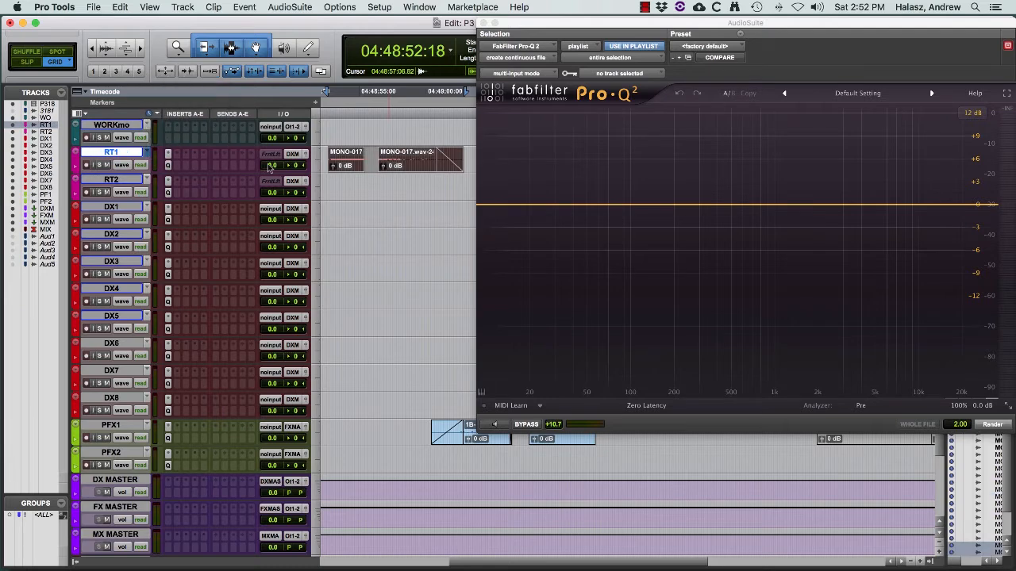
key("super+v")
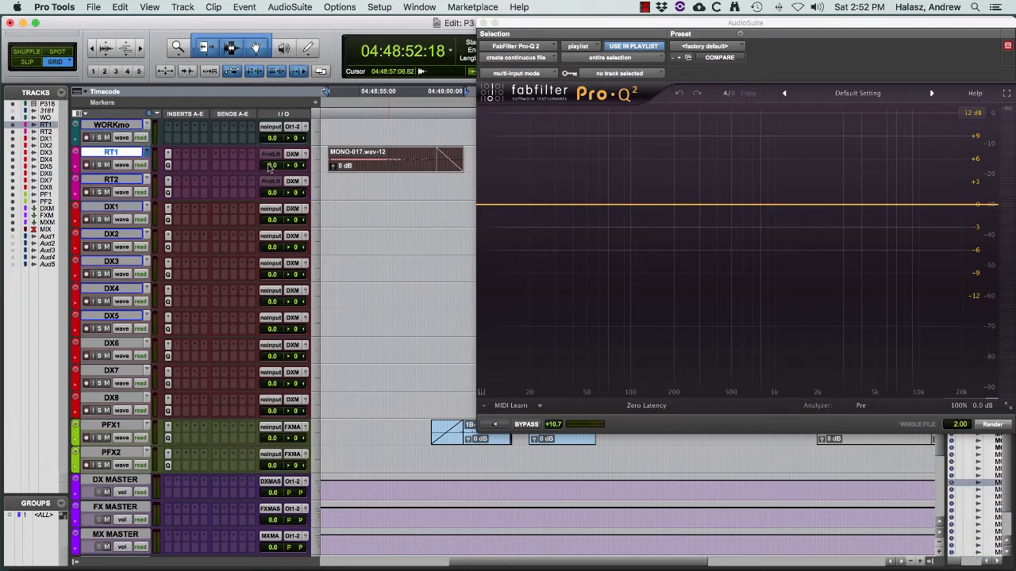
Play back the MONO-017.wav-12 clip on RT1 from 04:48:55:12 to hear its later part
left_click(365, 153)
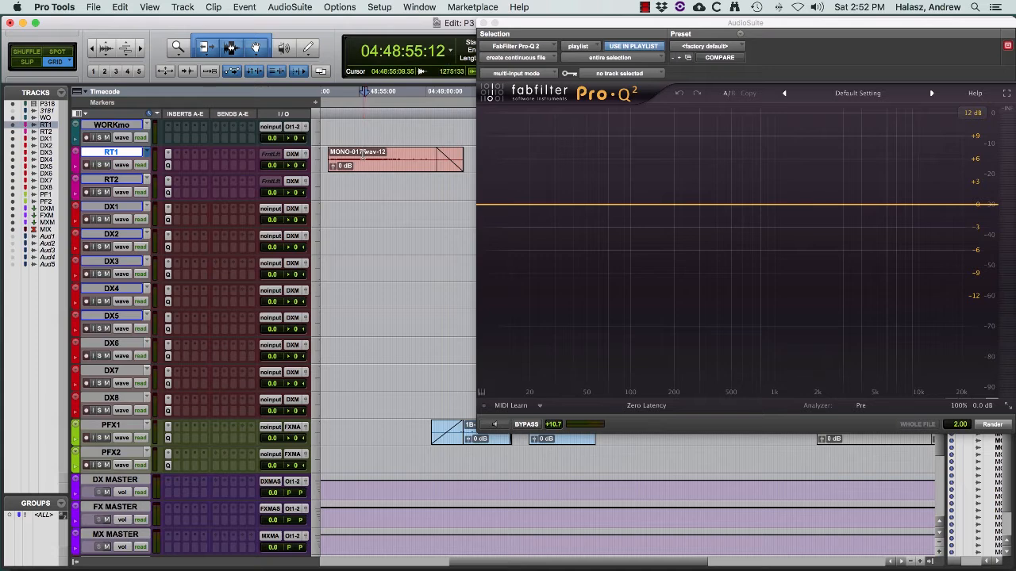
key("space")
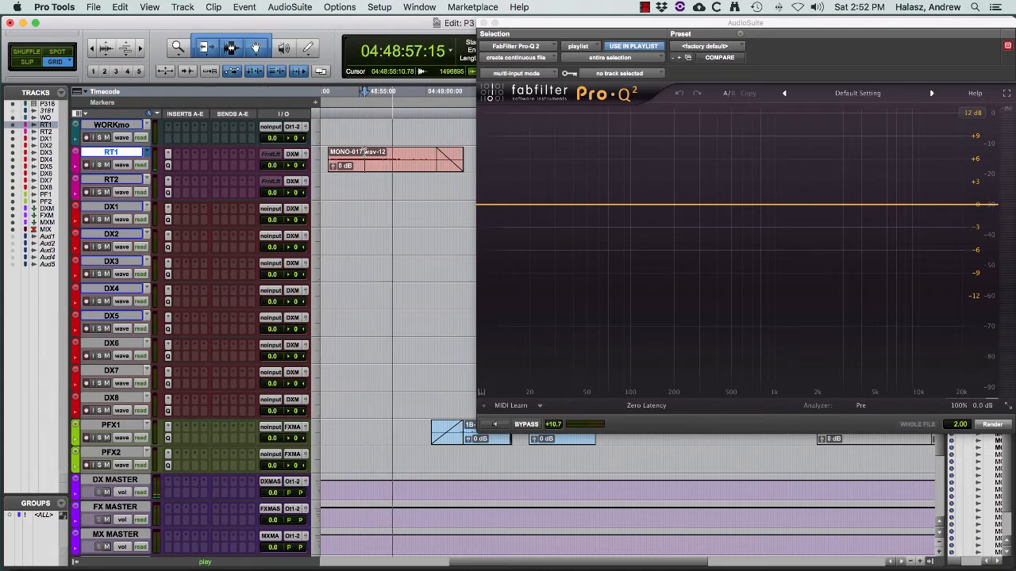
key("space")
key("space")
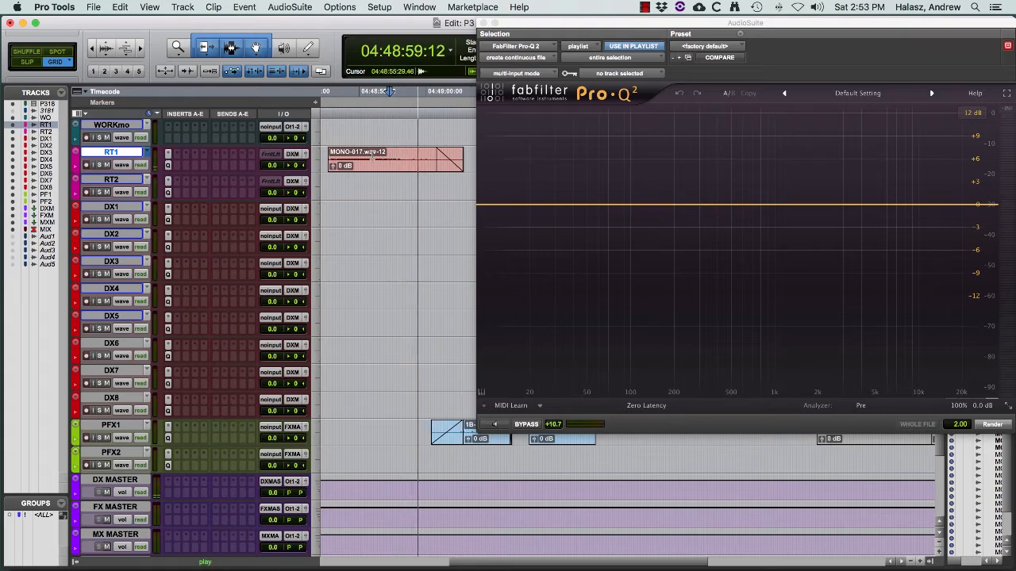
key("space")
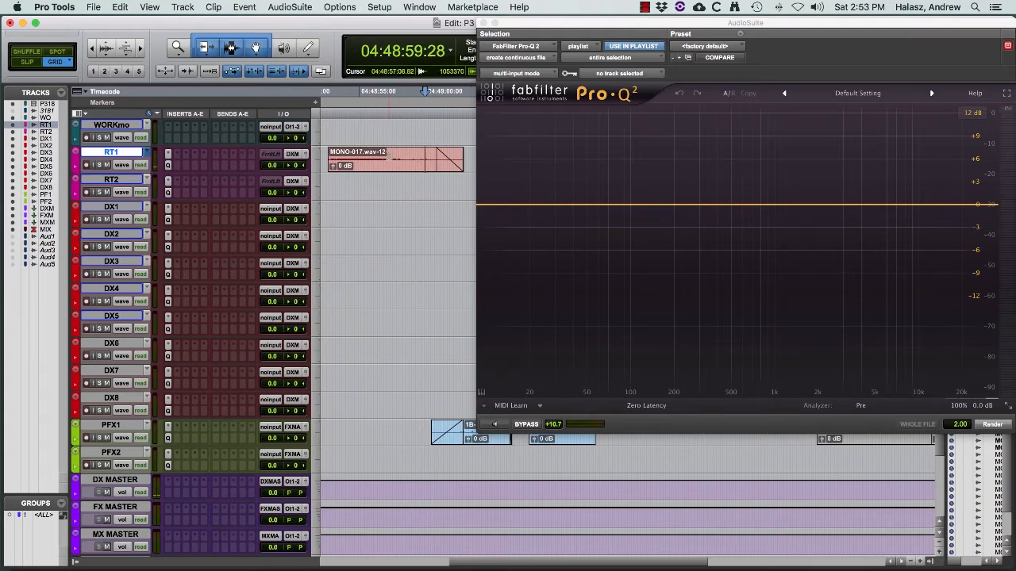
Select a section of the RT1 clip starting at 04:48:55:29 and start previewing it through the Pro-Q 2 AudioSuite plug-in
scroll(396, 168, "left", 3)
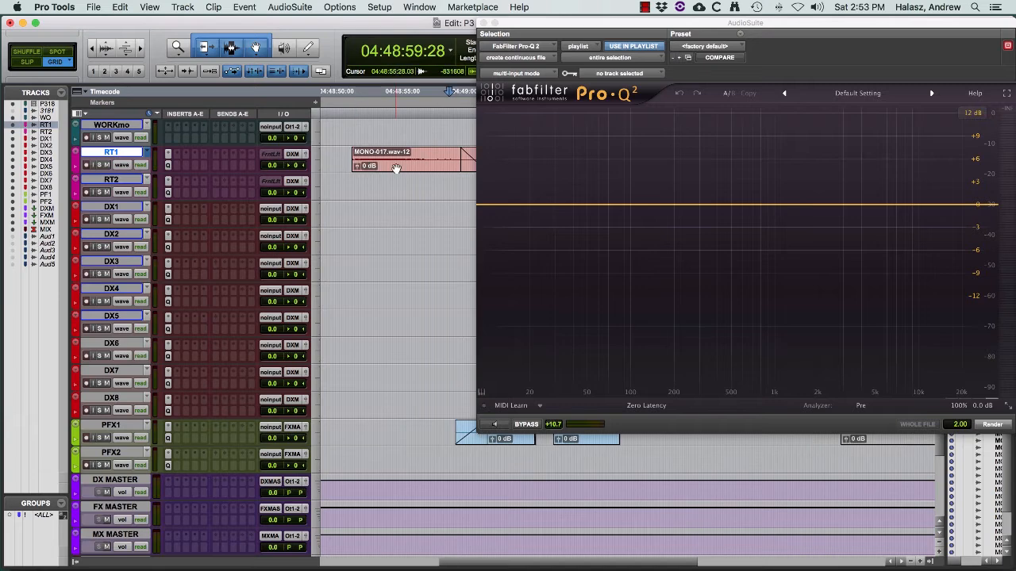
left_click(396, 168)
left_click(374, 193)
left_click_drag(396, 156, 435, 158)
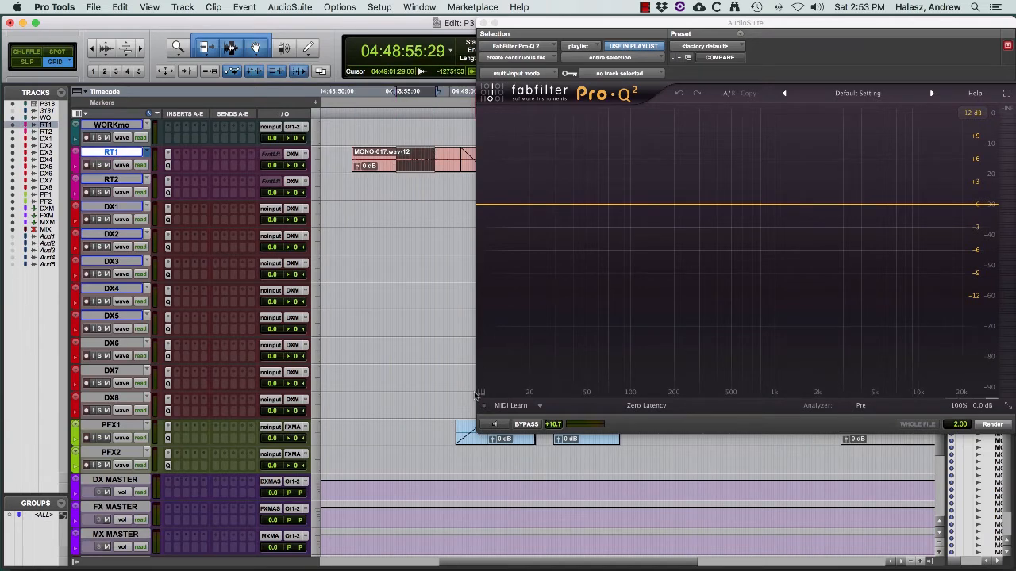
left_click(494, 424)
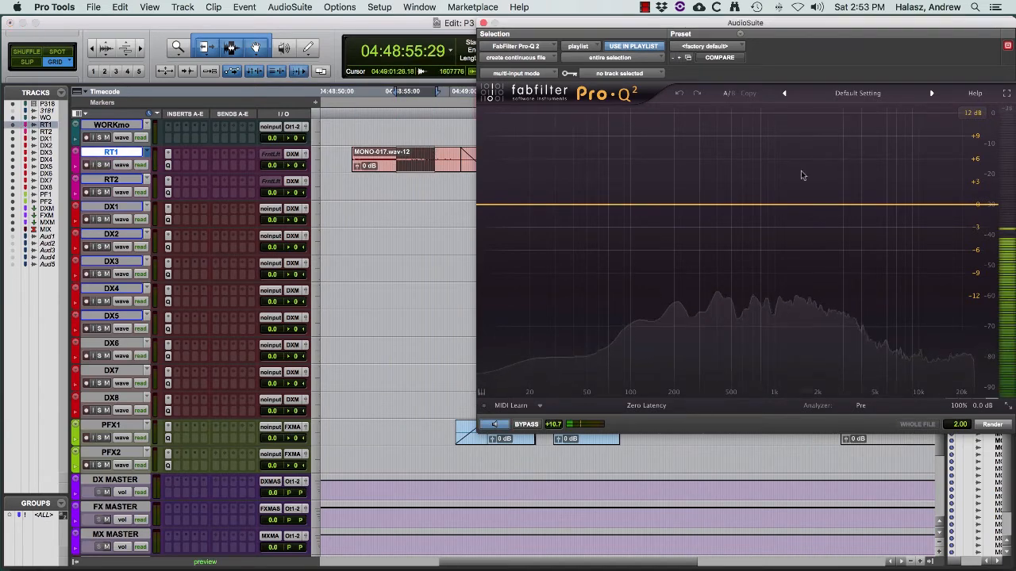
Add a bell band, raise its Q to 40, and boost it to +30 dB at about 200 Hz
left_click(671, 205)
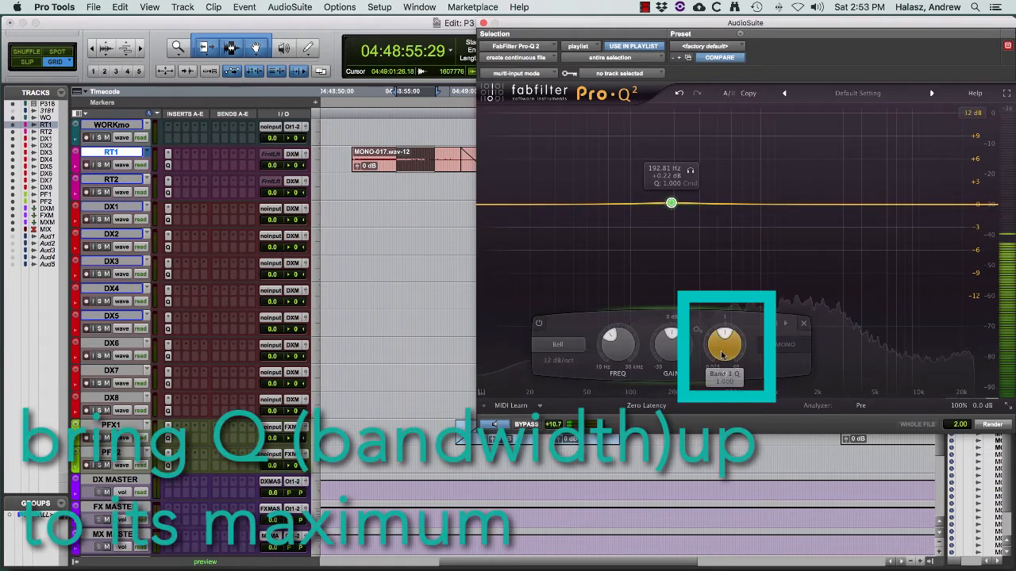
left_click_drag(721, 355, 752, 221)
left_click_drag(671, 199, 673, 114)
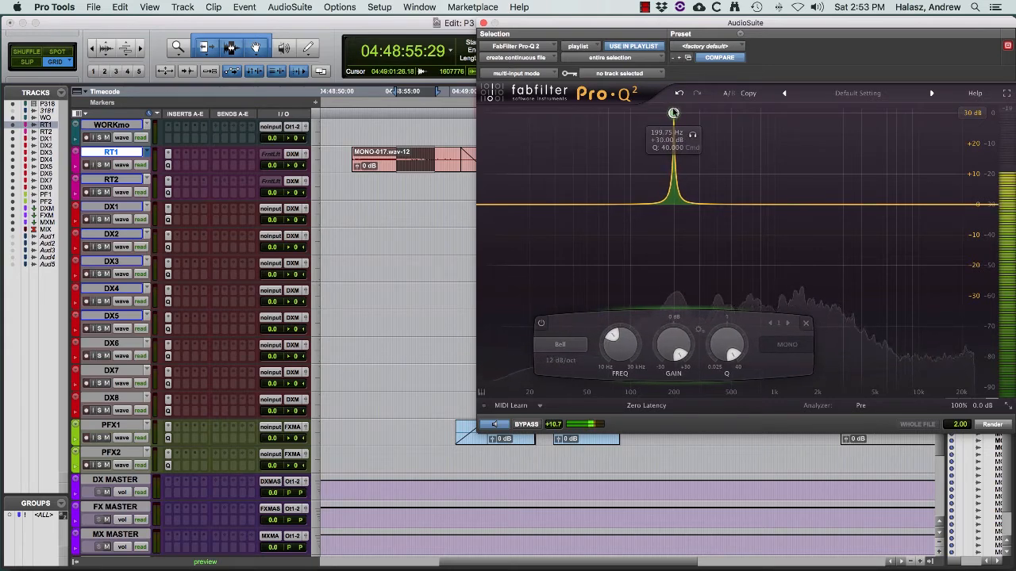
Cut the 200 Hz band's gain to about -30 dB and toggle that band off and on to hear the reduction
mouse_move(673, 337)
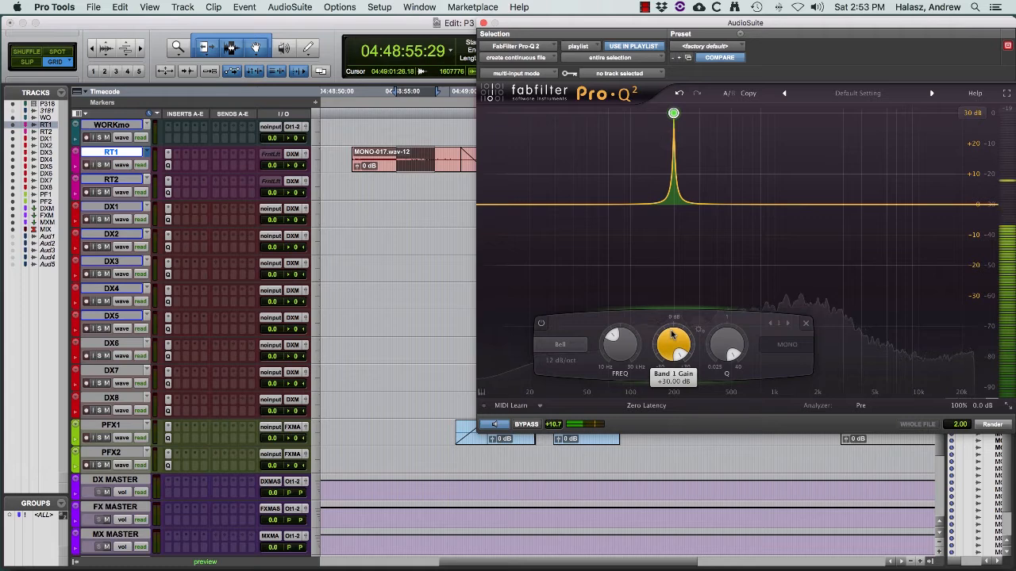
left_click_drag(671, 333, 673, 570)
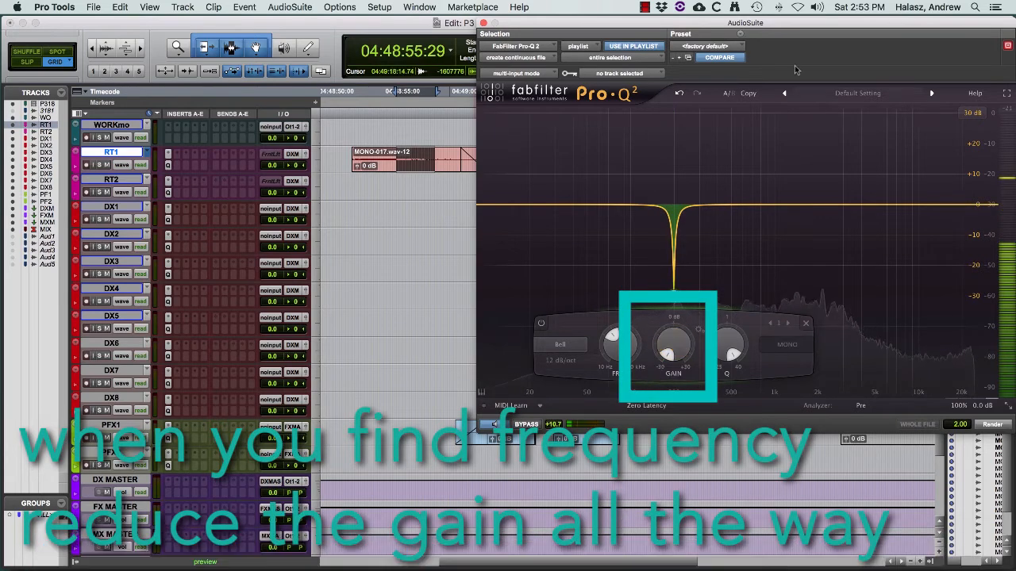
mouse_move(674, 295)
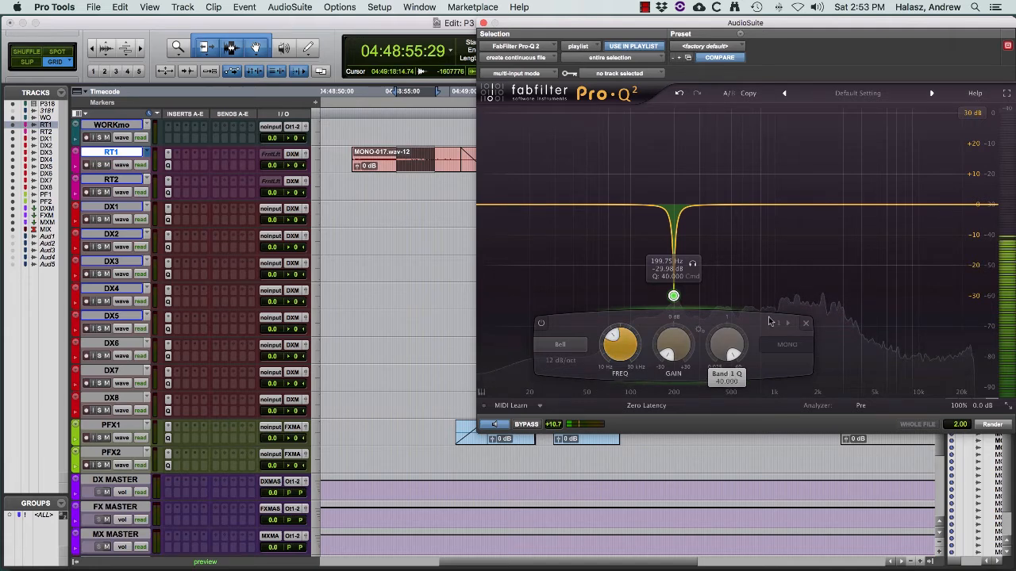
left_click(540, 323)
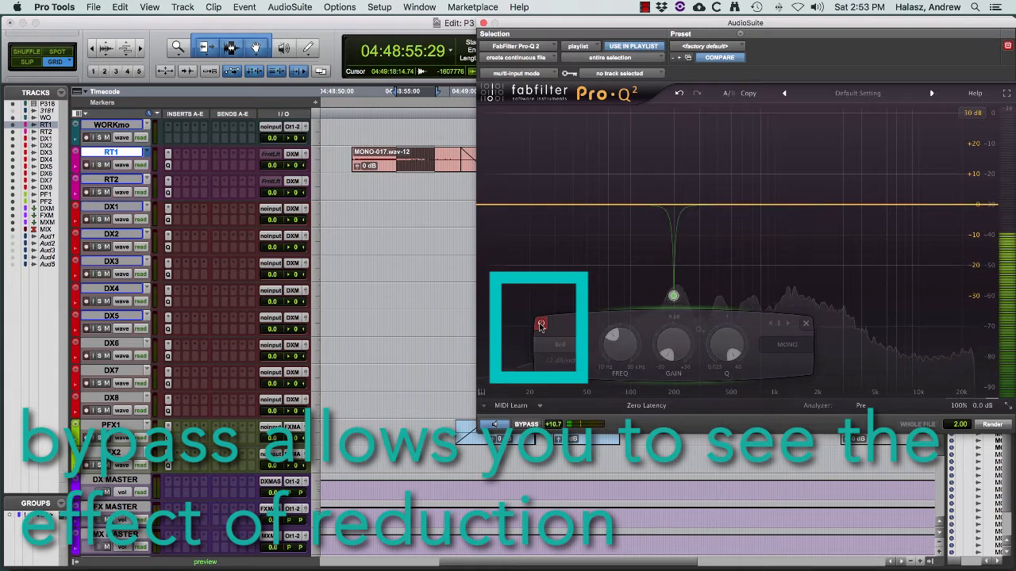
left_click(540, 324)
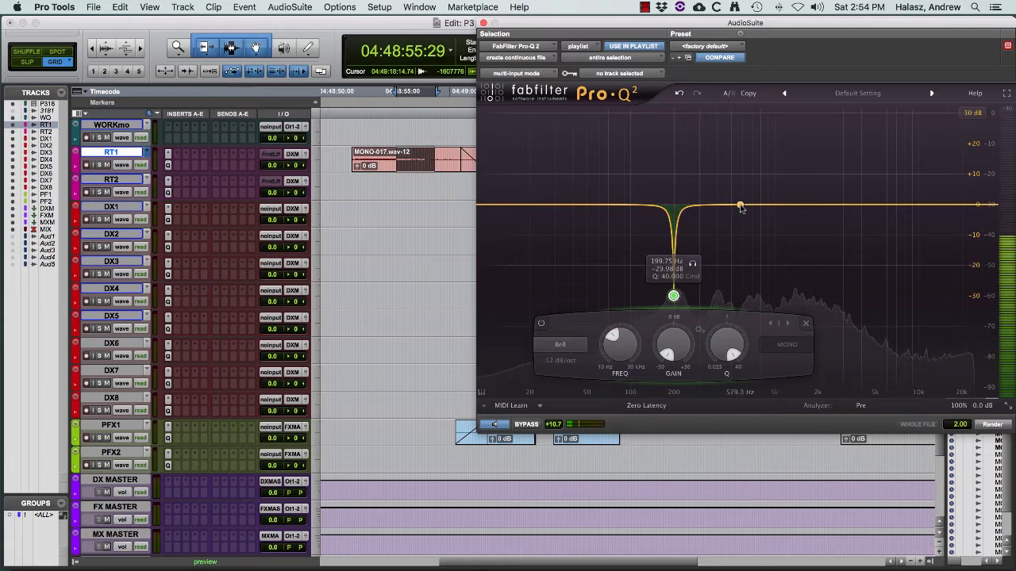
Add a second bell band with a Q of 40, boost it to +30 dB, and sweep it to about 400 Hz
left_click(739, 206)
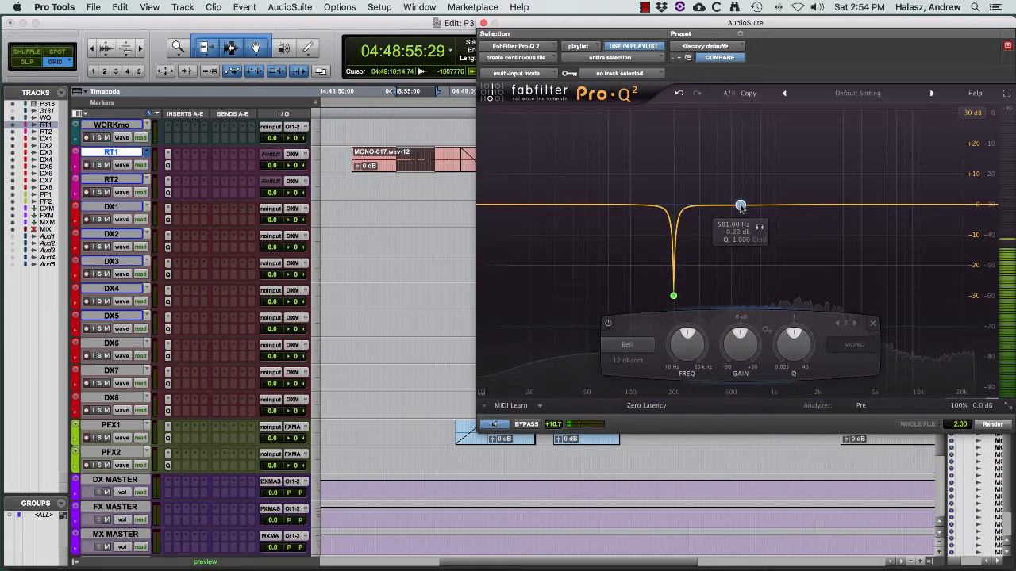
left_click_drag(736, 207, 729, 204)
left_click_drag(779, 348, 782, 162)
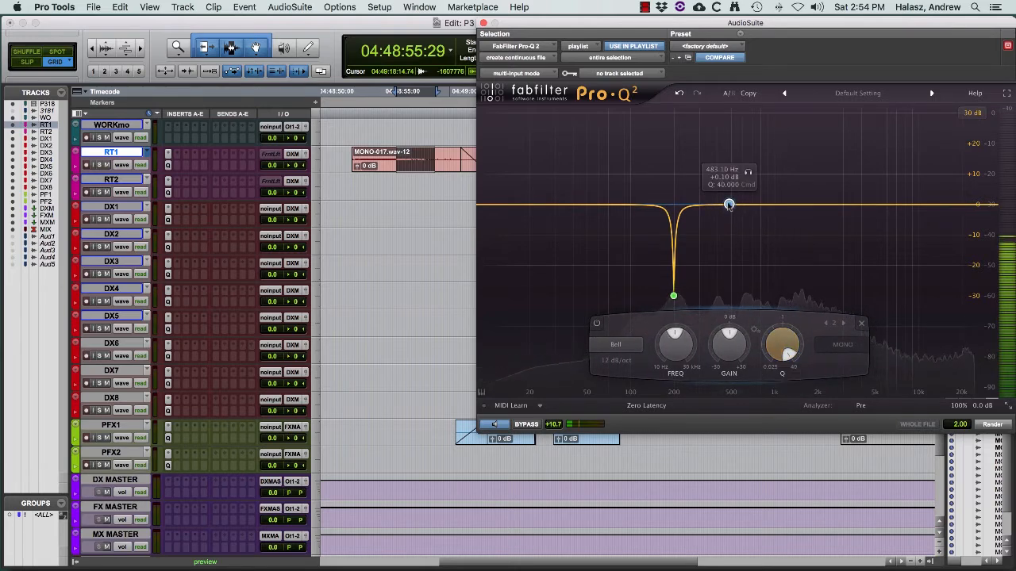
left_click_drag(733, 346, 738, 238)
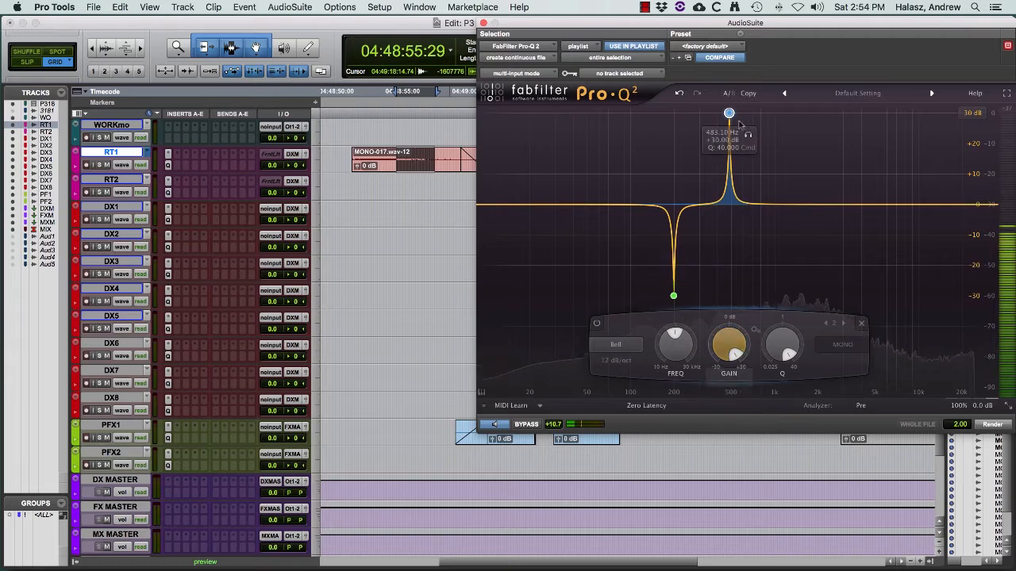
left_click_drag(730, 113, 718, 112)
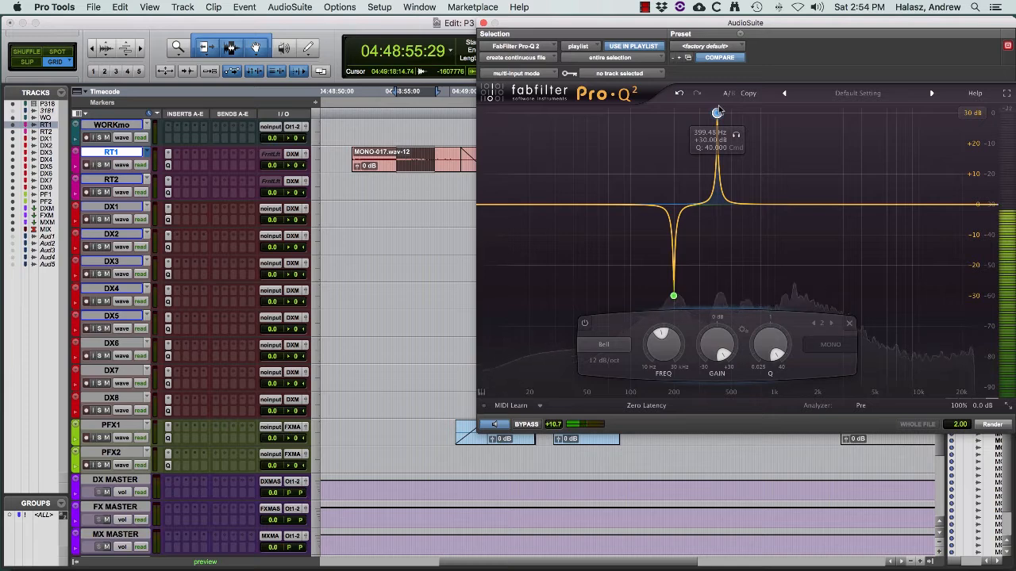
Cut the 400 Hz band's gain to -30 dB and briefly bypass the whole equalizer to compare
left_click_drag(717, 345, 716, 397)
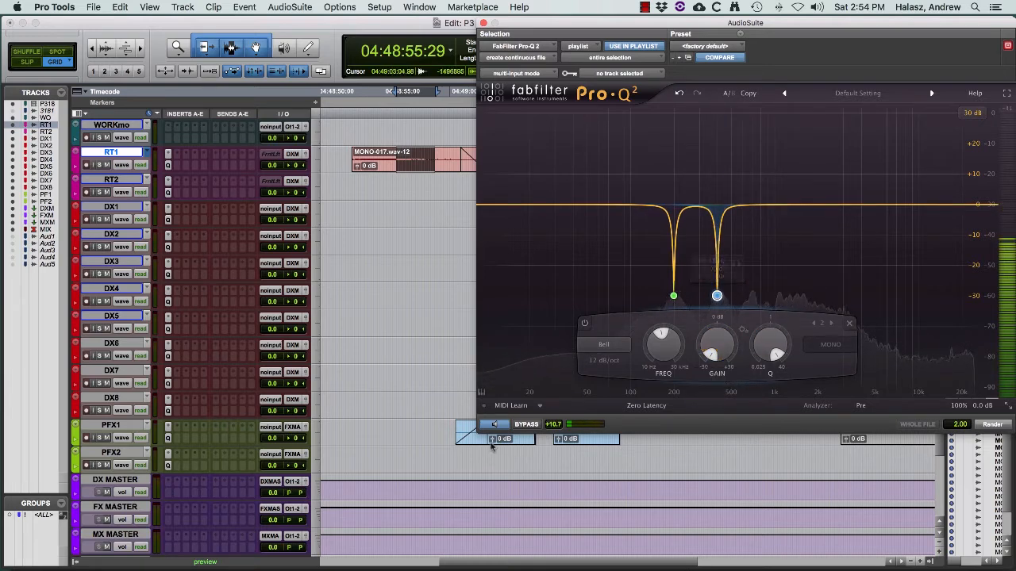
left_click(524, 424)
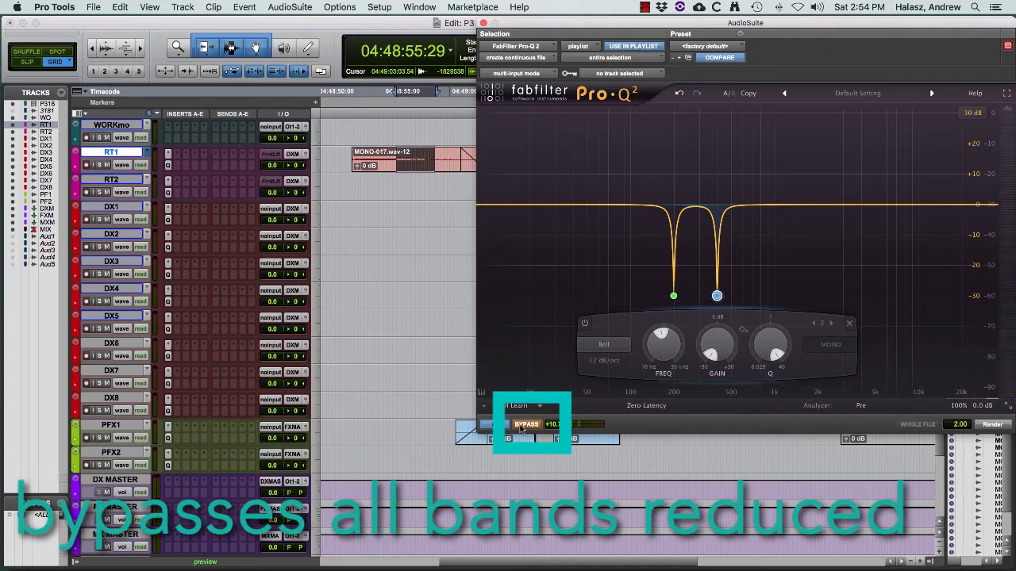
left_click(524, 424)
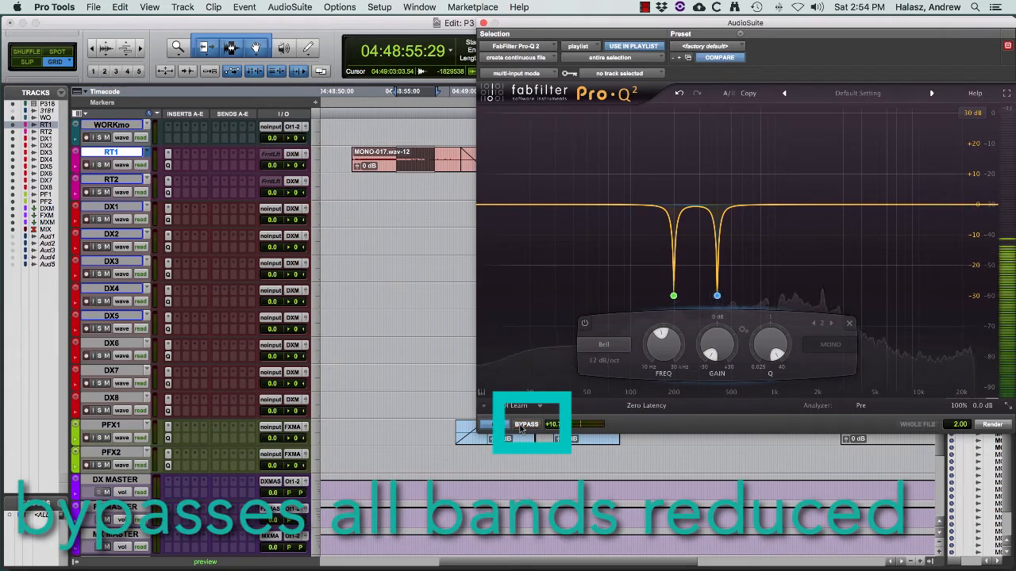
Add a third bell band with a Q of about 40, boosted to +30 dB and swept to about 806 Hz
left_click(786, 205)
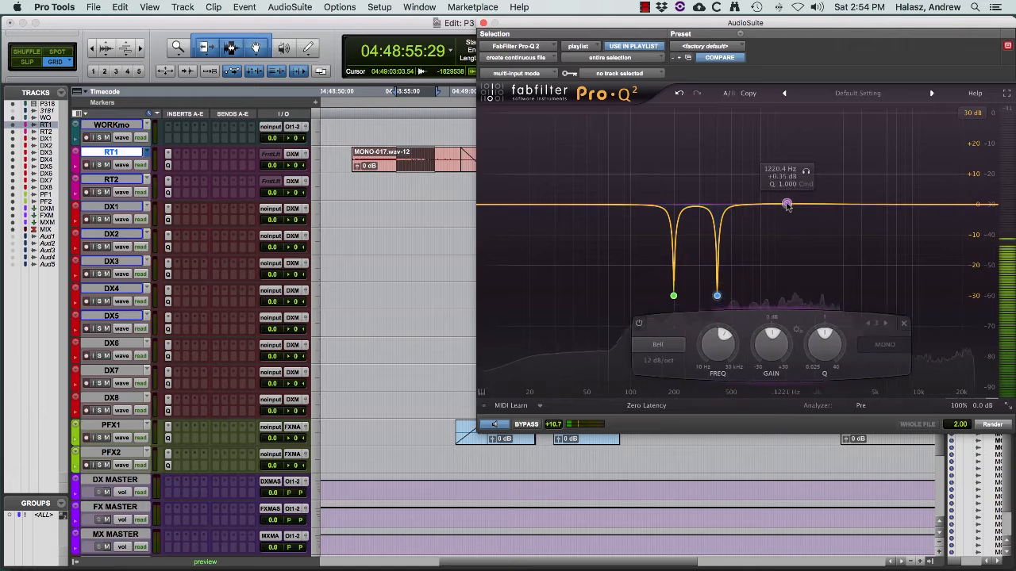
left_click_drag(835, 351, 857, 114)
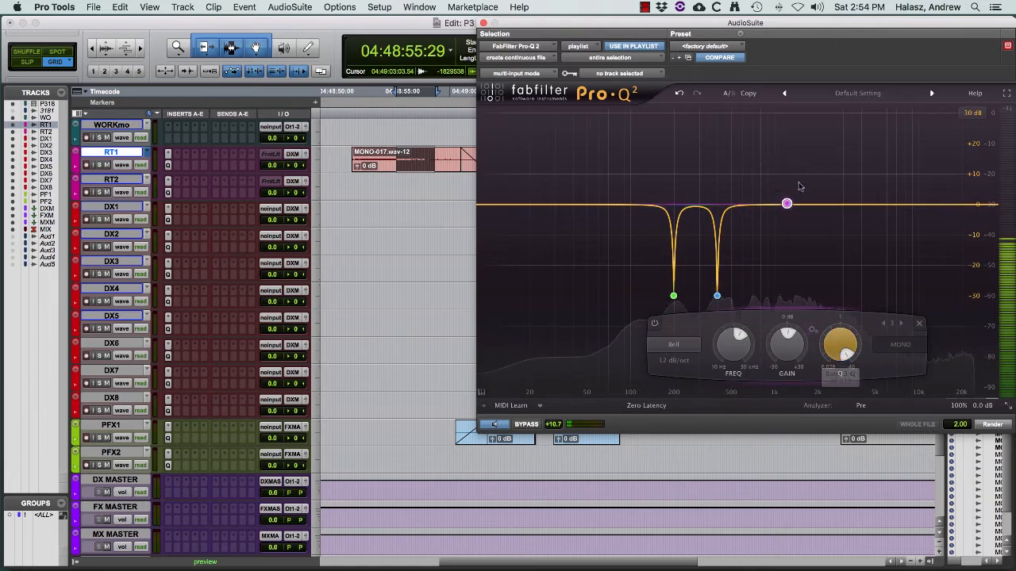
left_click_drag(786, 204, 761, 113)
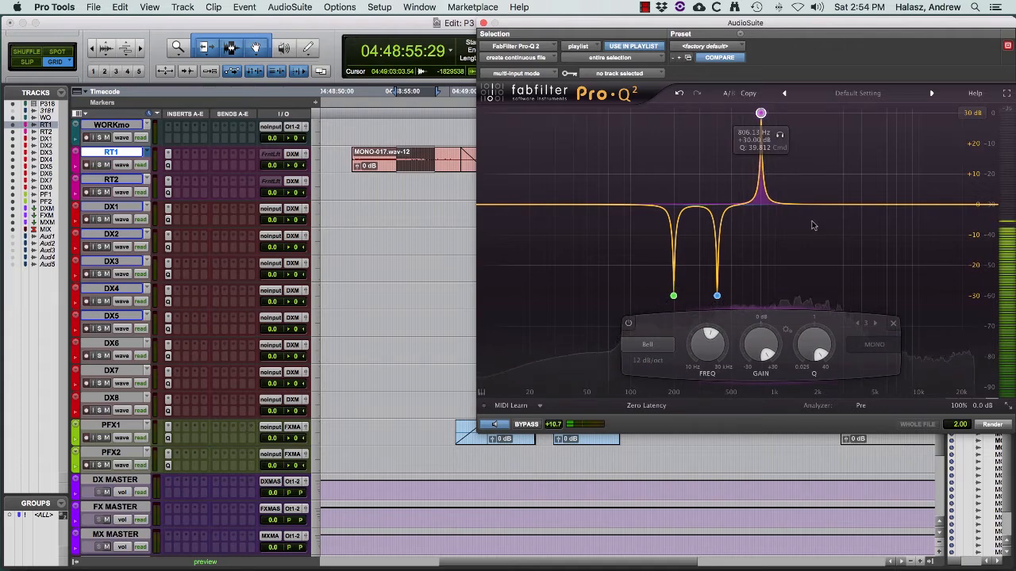
Cut the 806 Hz band's gain to -30 dB and switch the equalizer bypass on and off to compare
left_click_drag(758, 341, 758, 381)
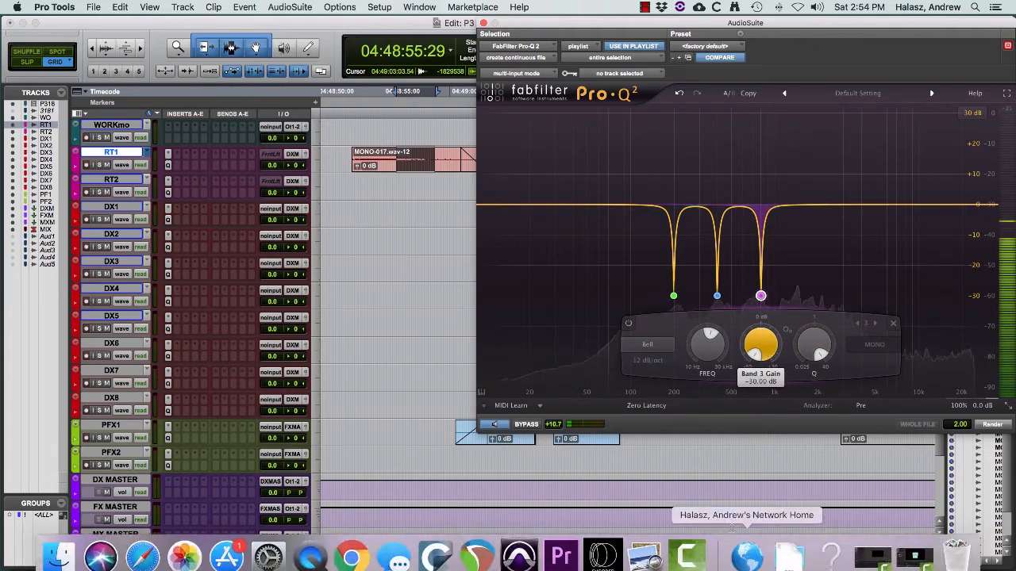
left_click(522, 426)
left_click(521, 426)
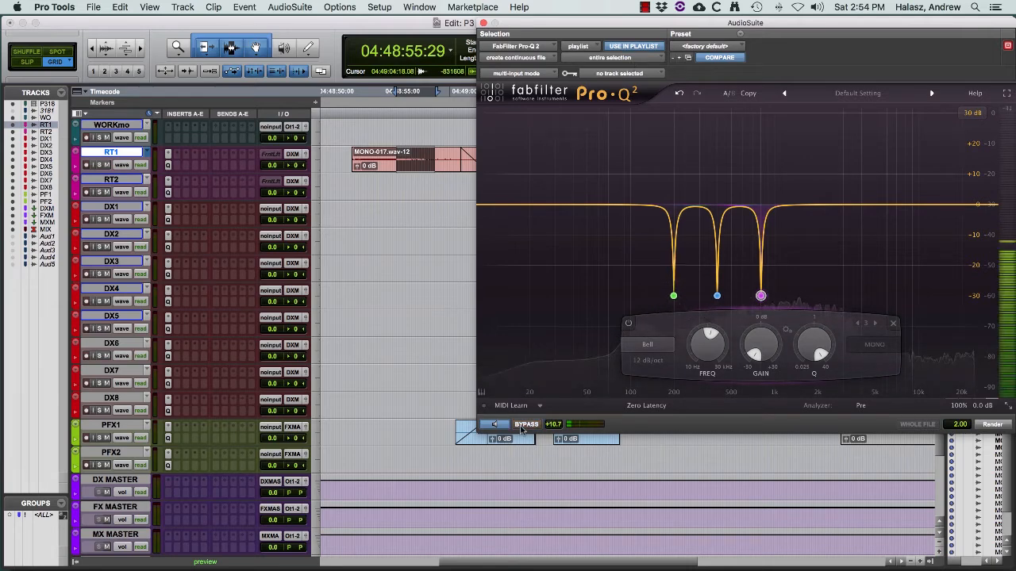
Add a fourth bell band below the others with a Q of about 37, boost it to +30 dB, and sweep it to about 96 Hz
double_click(618, 207)
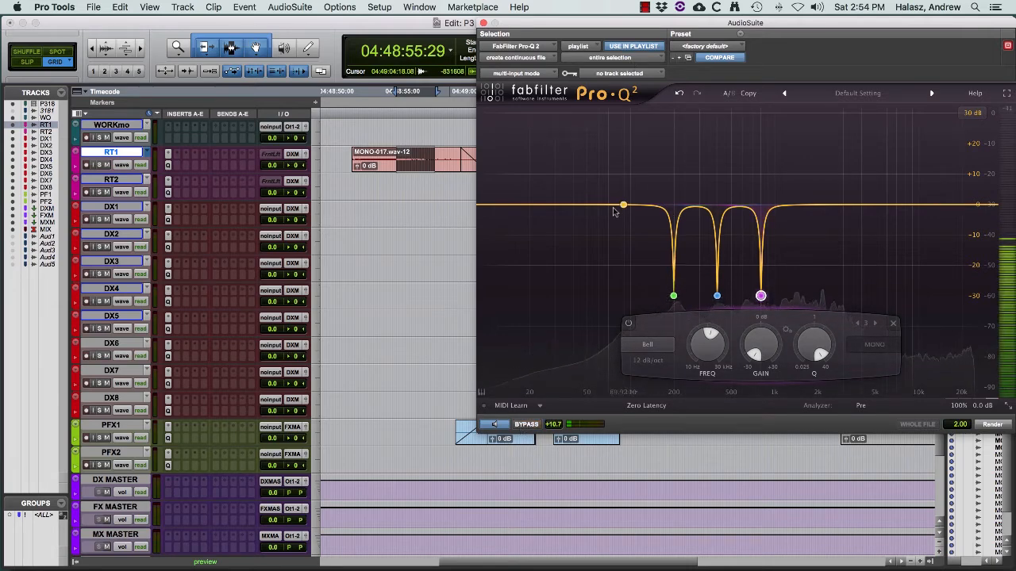
left_click_drag(619, 207, 613, 208)
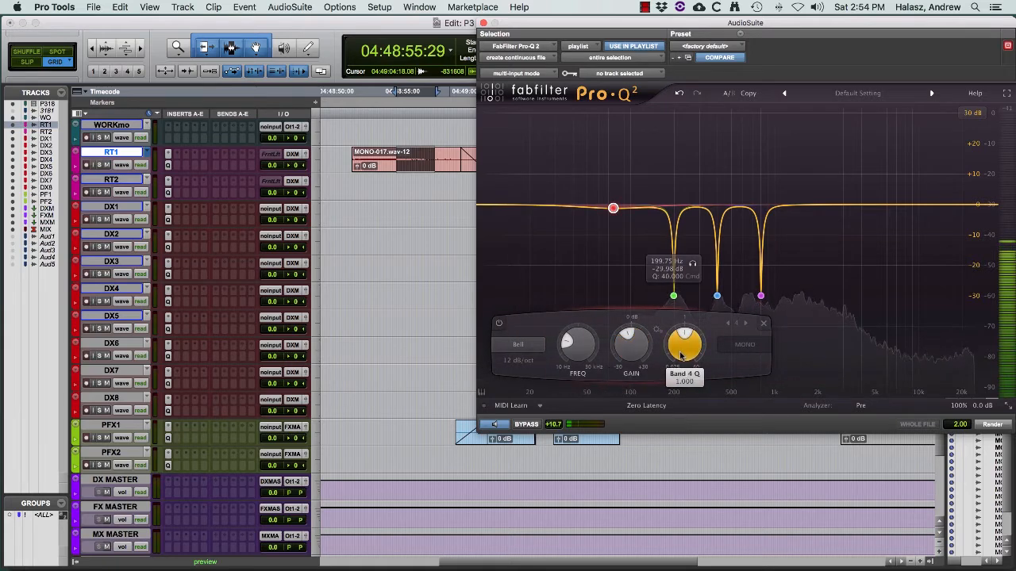
left_click_drag(684, 355, 749, 68)
left_click_drag(632, 349, 705, 82)
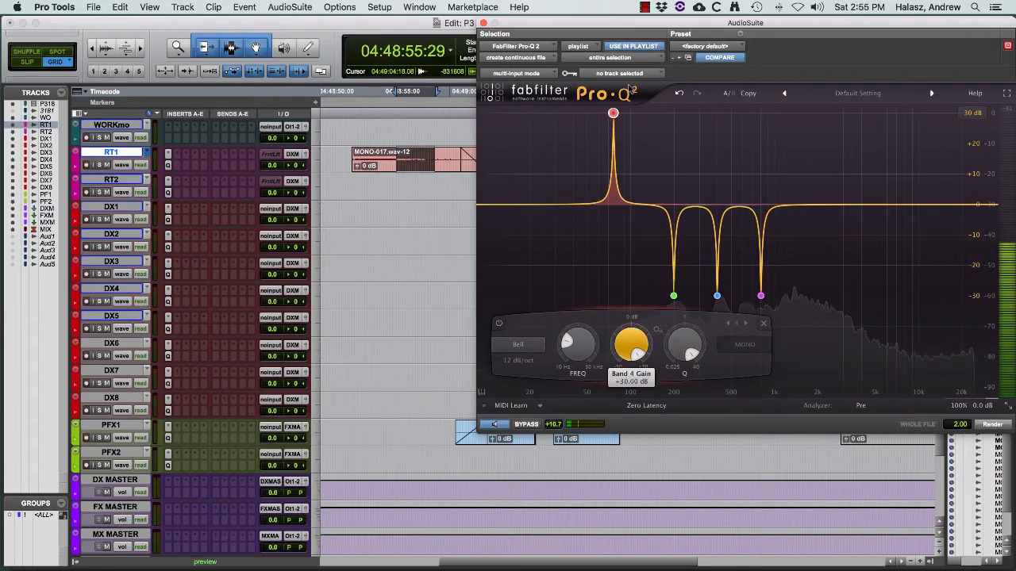
left_click_drag(613, 113, 627, 112)
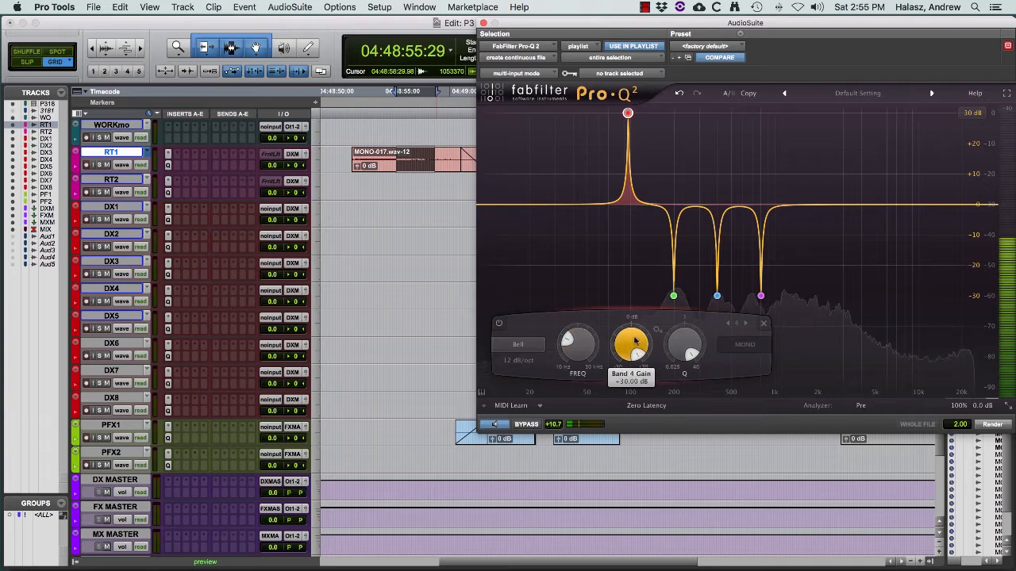
Cut the 96 Hz band's gain to about -30 dB and compare the preview with the equalizer bypassed and active
left_click_drag(630, 337, 629, 373)
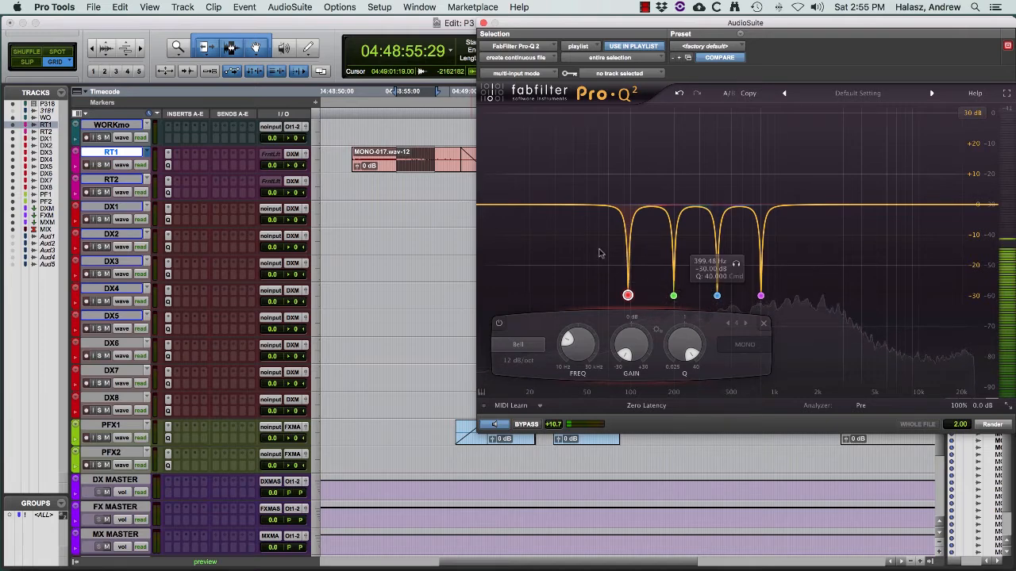
left_click(526, 425)
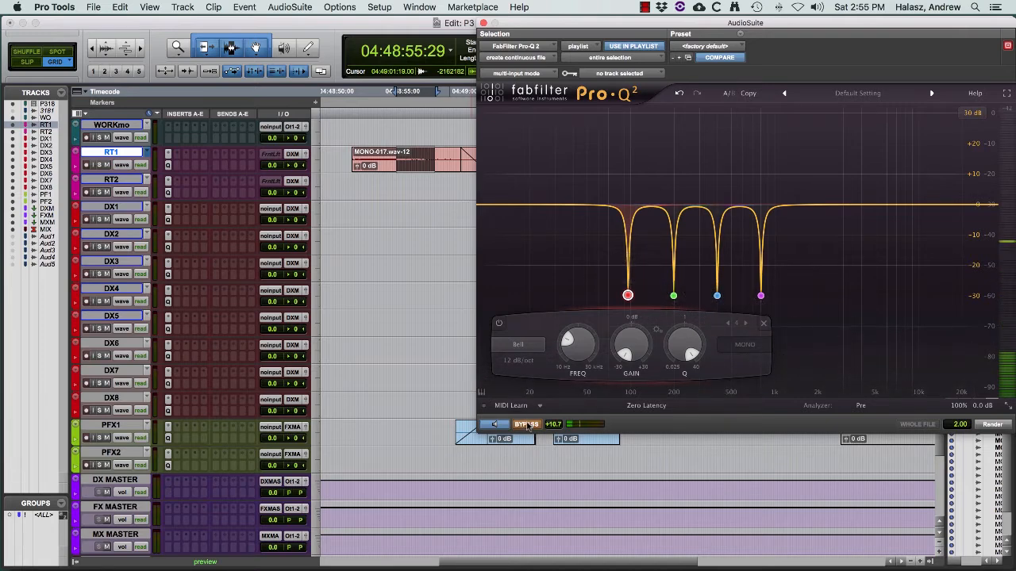
left_click(526, 425)
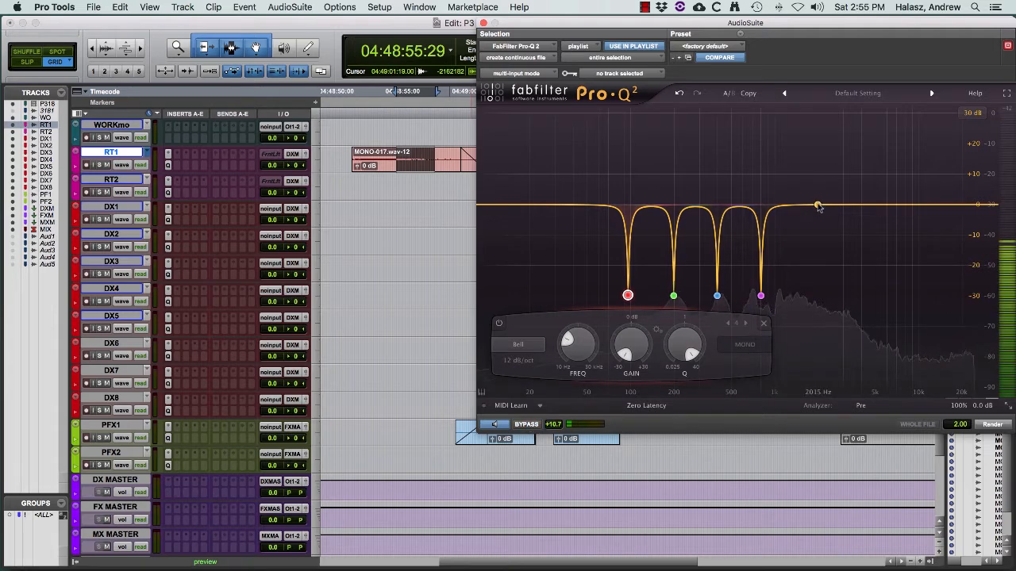
Add a fifth bell band with a Q of about 40, sweep it boosted to just below 2 kHz, and cut it to about -30 dB
left_click(818, 204)
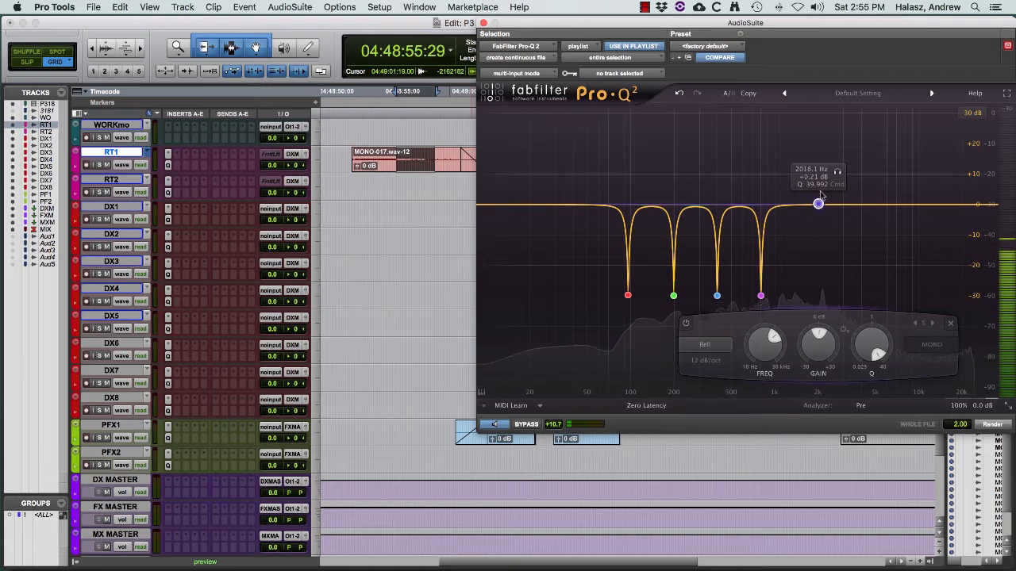
left_click_drag(818, 204, 805, 112)
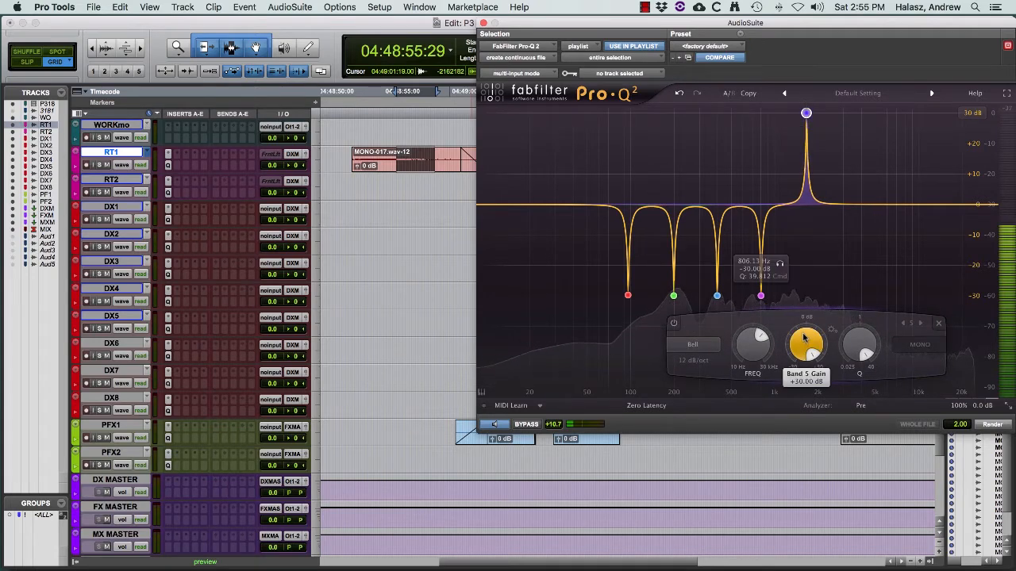
left_click_drag(804, 341, 803, 565)
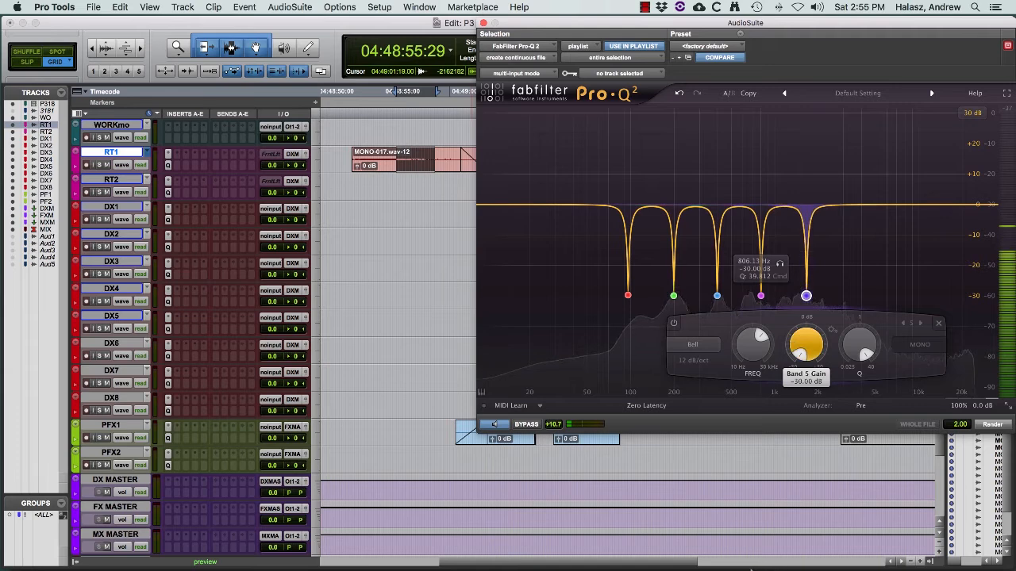
Toggle the equalizer bypass on and off to compare the room tone with and without all five notches
left_click(526, 425)
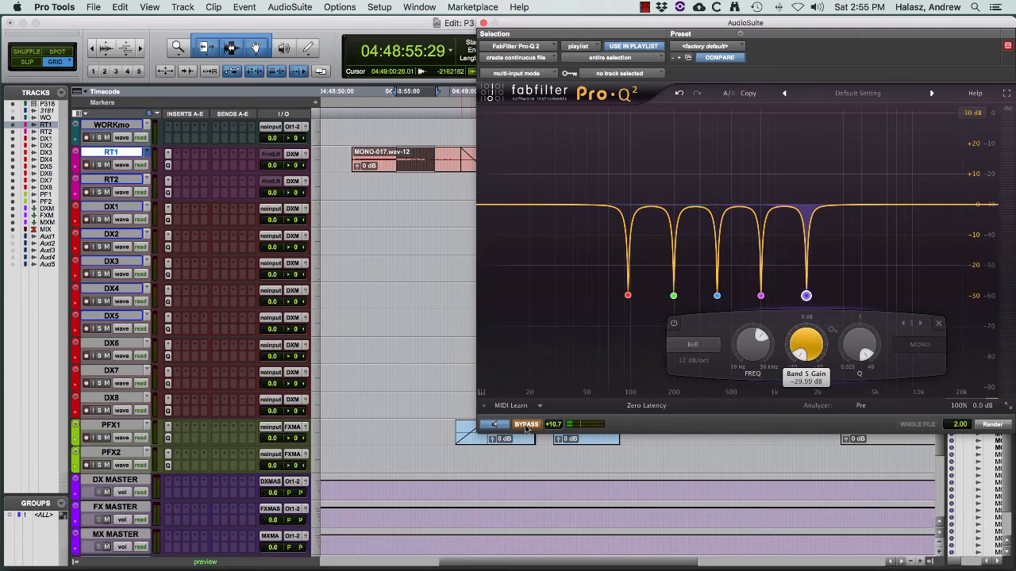
left_click(526, 426)
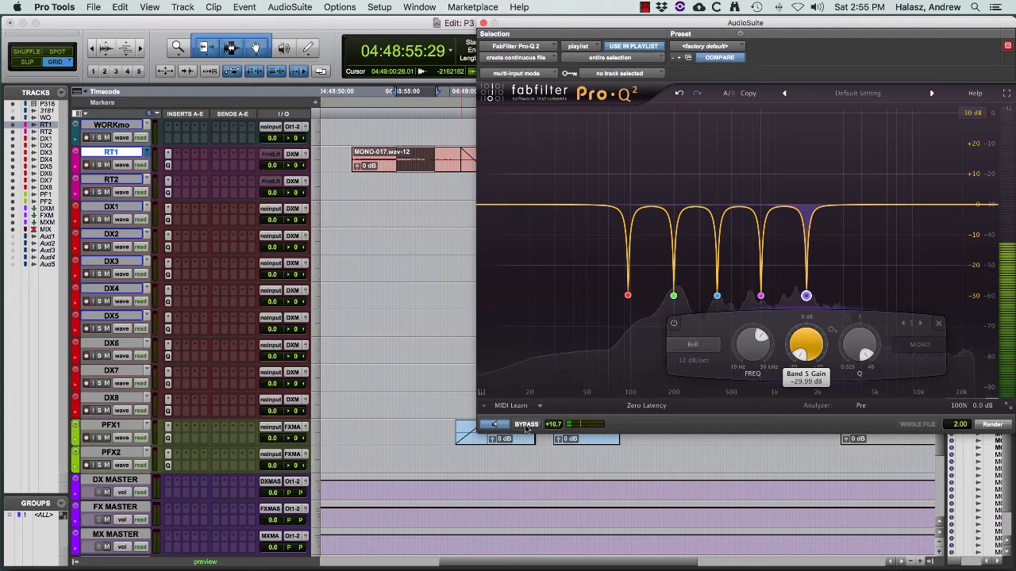
mouse_move(664, 291)
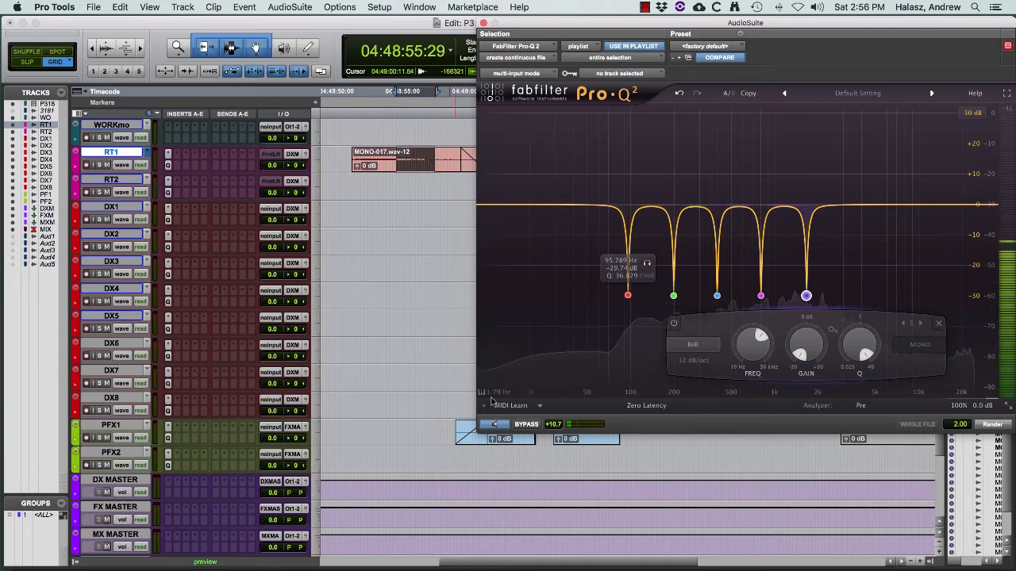
Stop the preview, check that plug-in settings save to the session folder, and save the five-notch settings as SC1_RT
key("space")
left_click(740, 34)
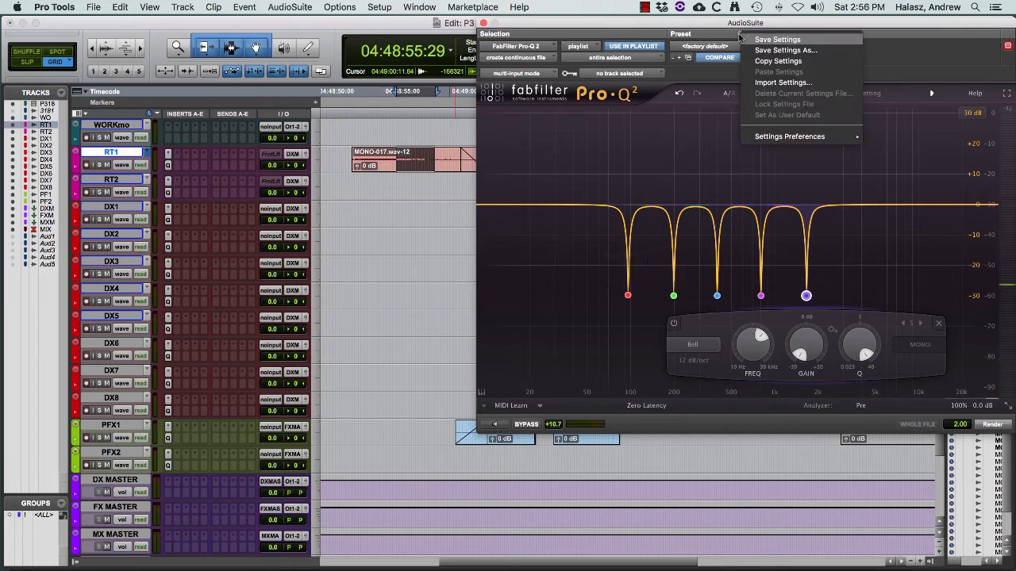
mouse_move(799, 140)
mouse_move(944, 153)
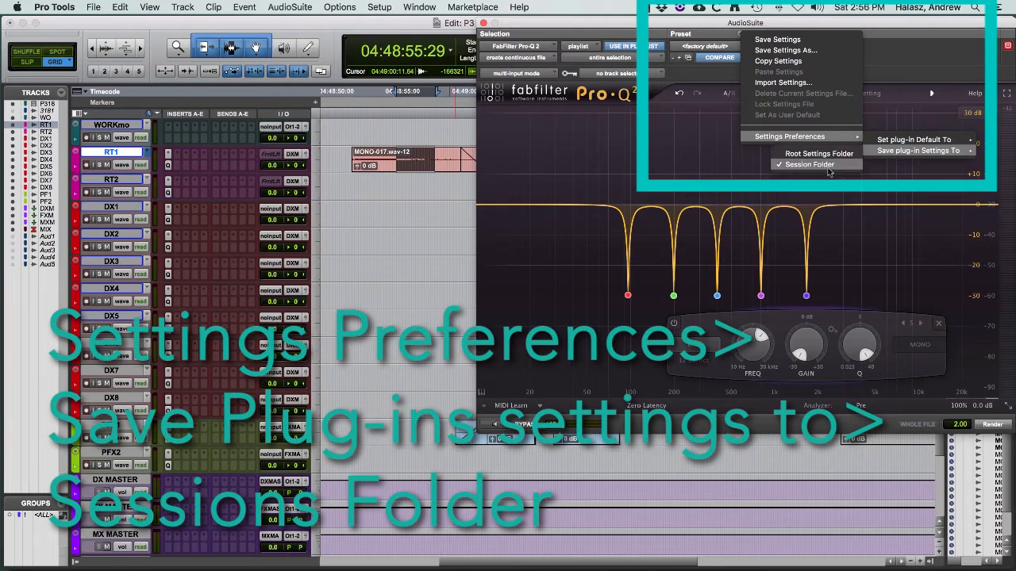
left_click(792, 49)
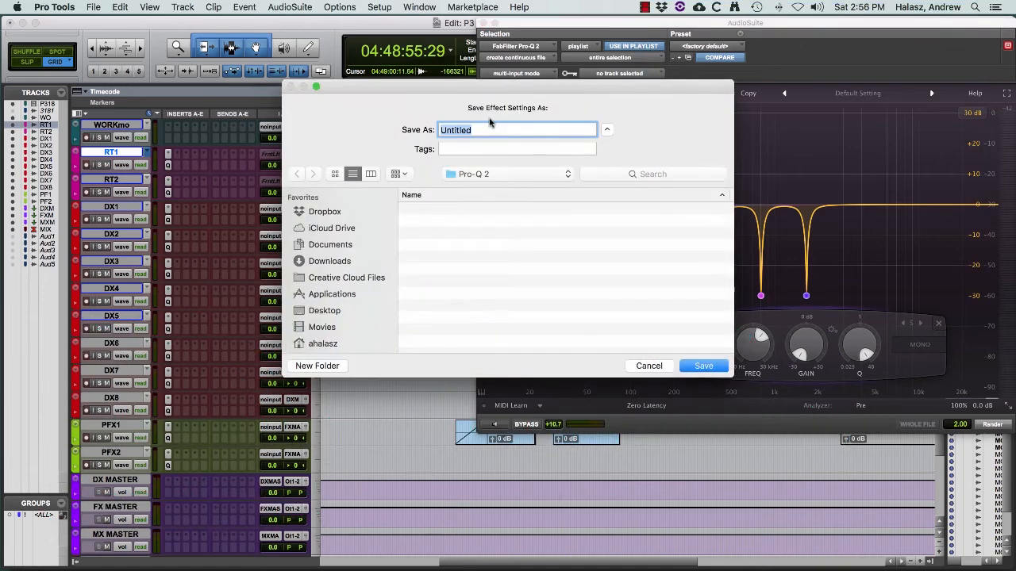
left_click_drag(441, 95, 473, 162)
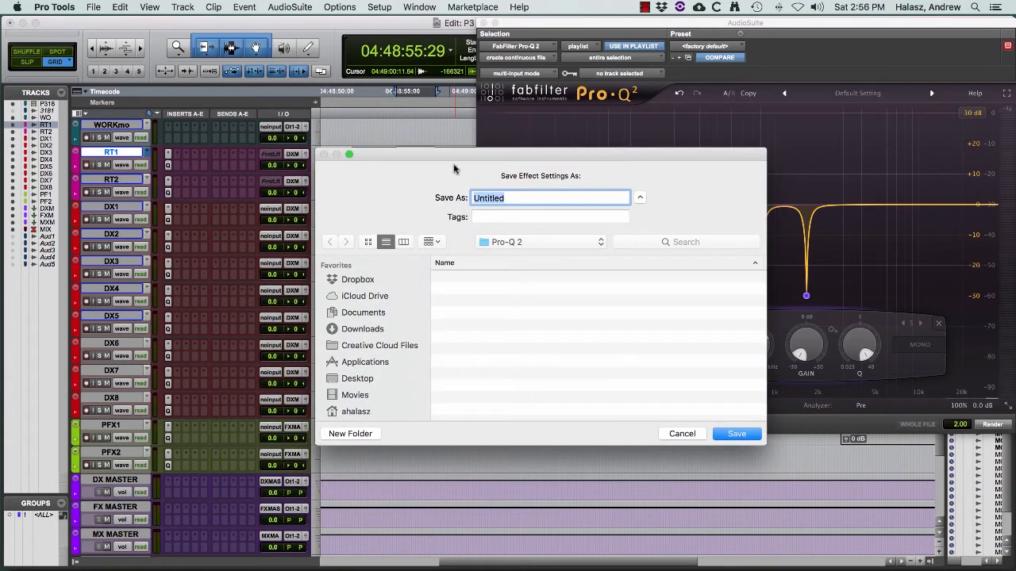
type("SC1_RT")
left_click(752, 436)
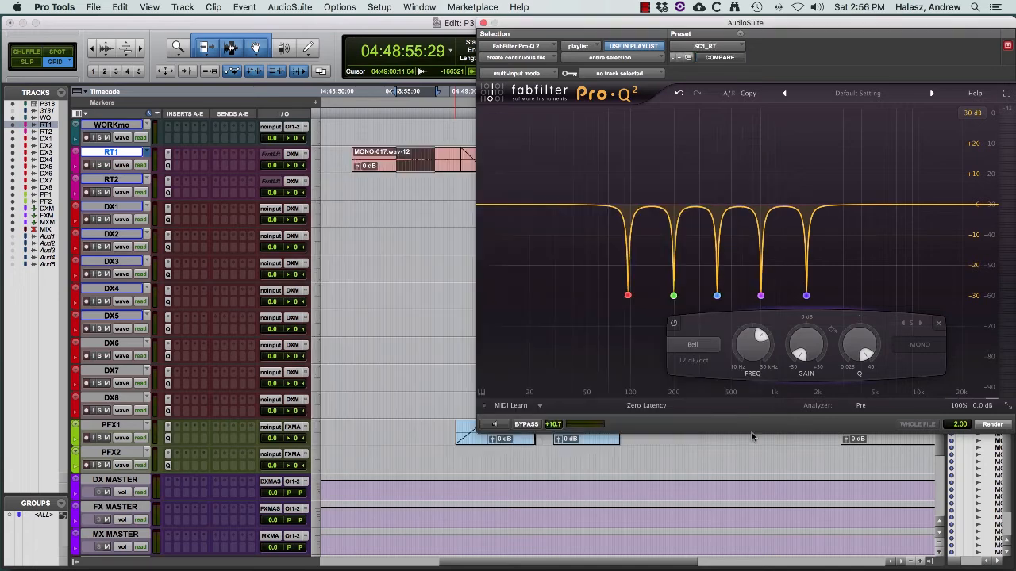
Select the whole MONO-017.wav-12 clip on RT1 and check the track's playlists for the safety copy, keeping RT1 active
left_click(402, 167)
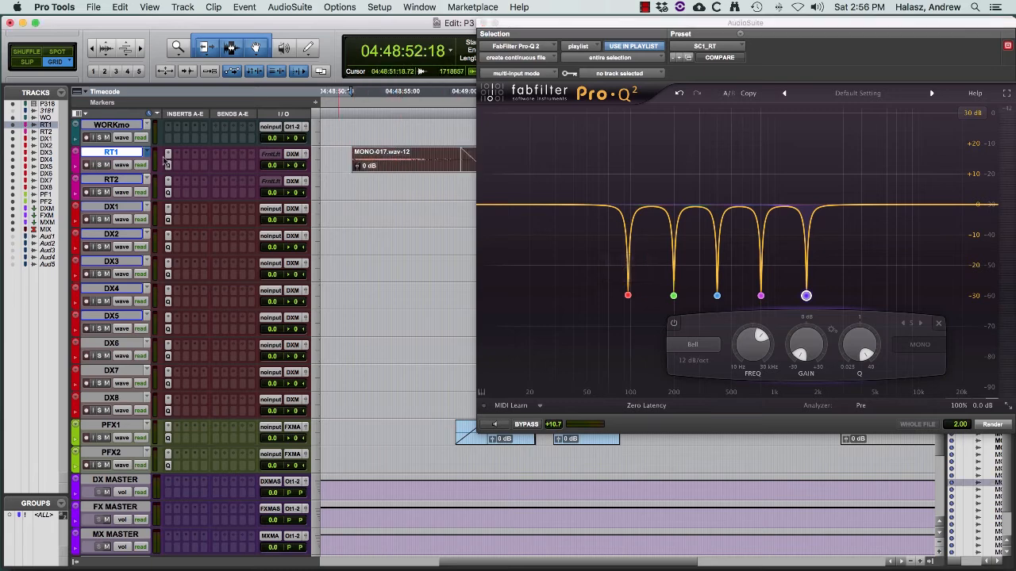
left_click(147, 152)
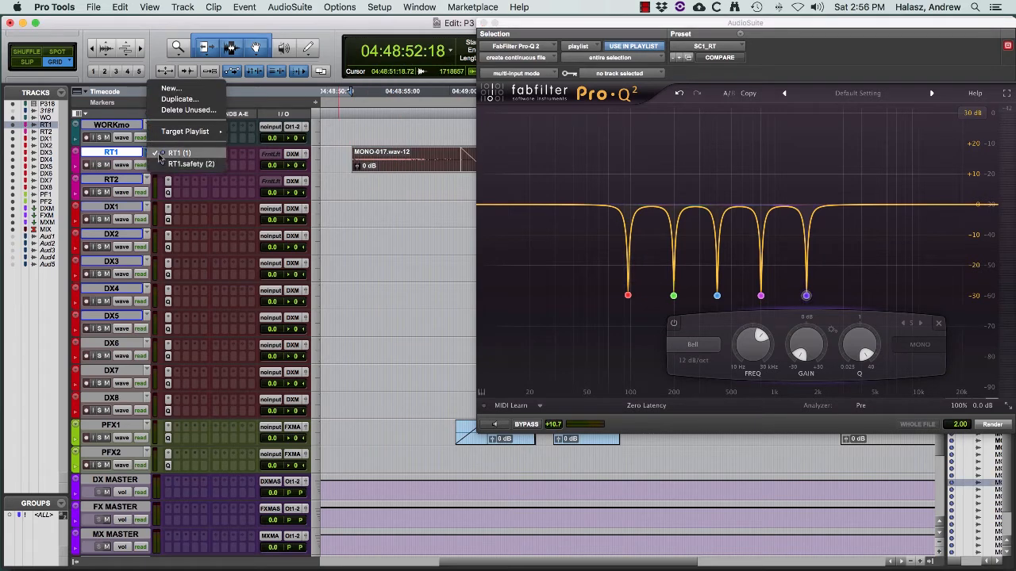
left_click(132, 154)
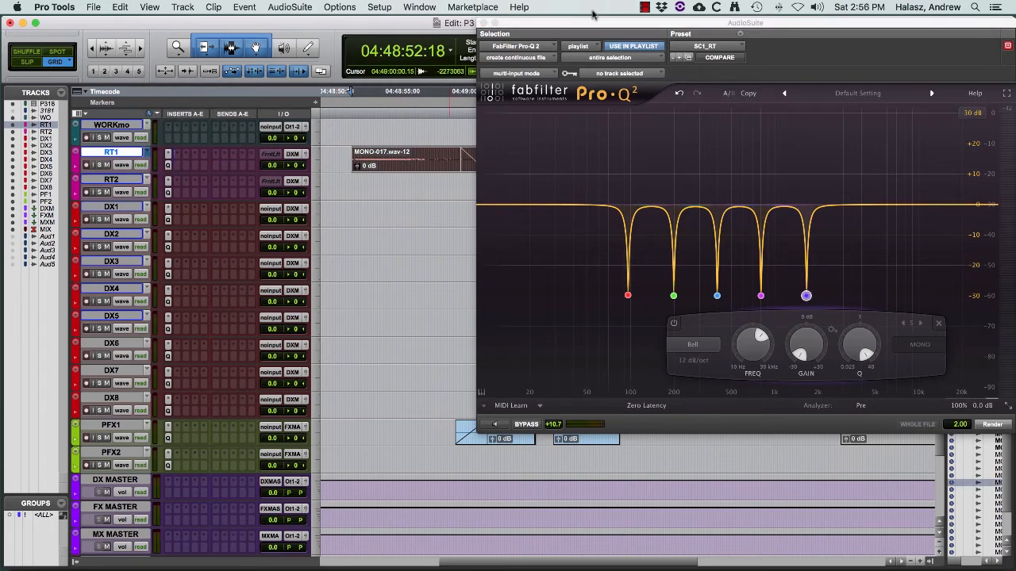
Set the AudioSuite output mode to create individual files and the processing mode to clip by clip
left_click_drag(615, 35, 530, 62)
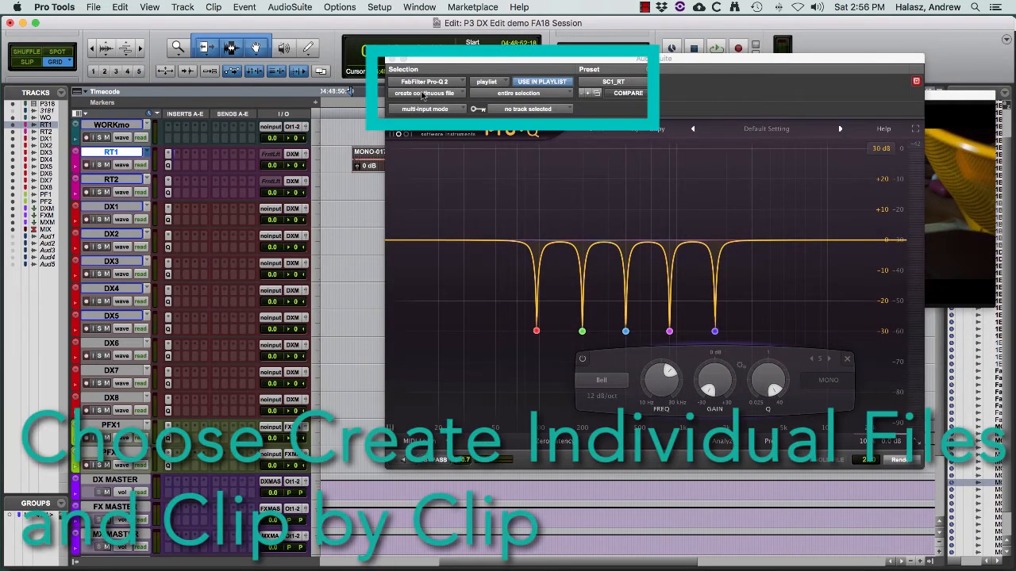
left_click(423, 93)
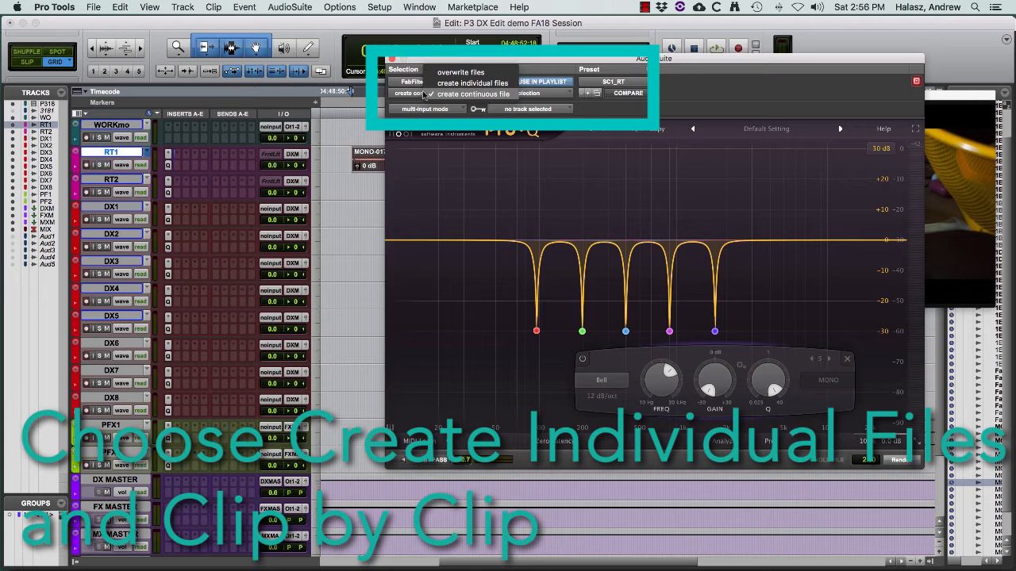
left_click(446, 86)
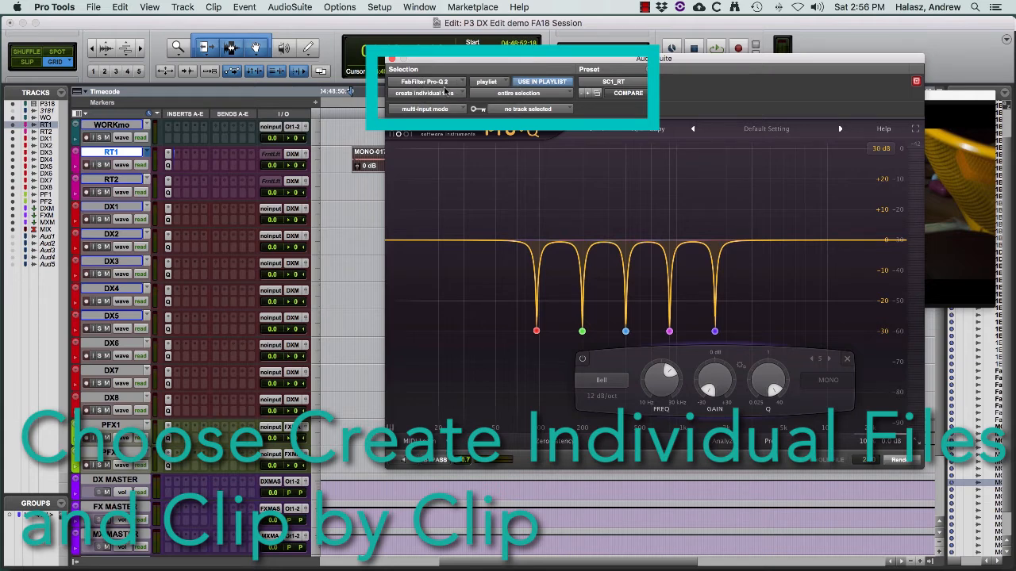
left_click(503, 94)
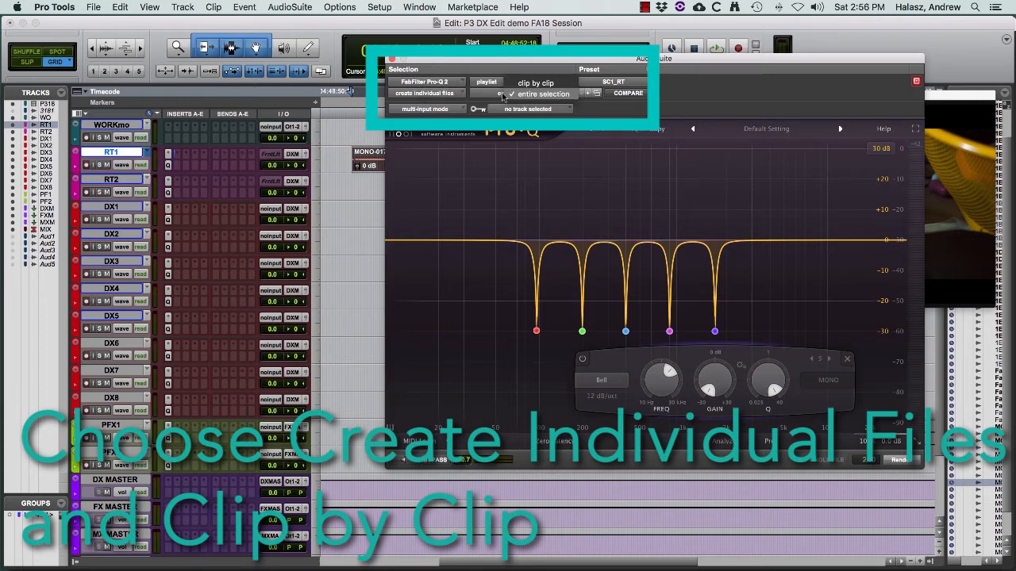
left_click(535, 83)
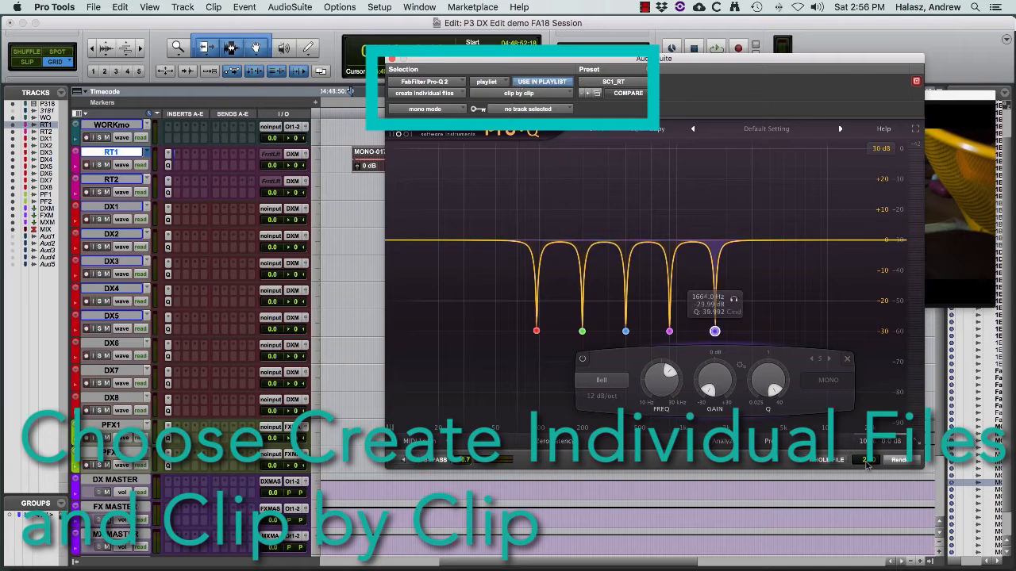
Set the handle length to 6.00 and render the notch equalization into the selected RT1 clip
left_click_drag(849, 61, 792, 21)
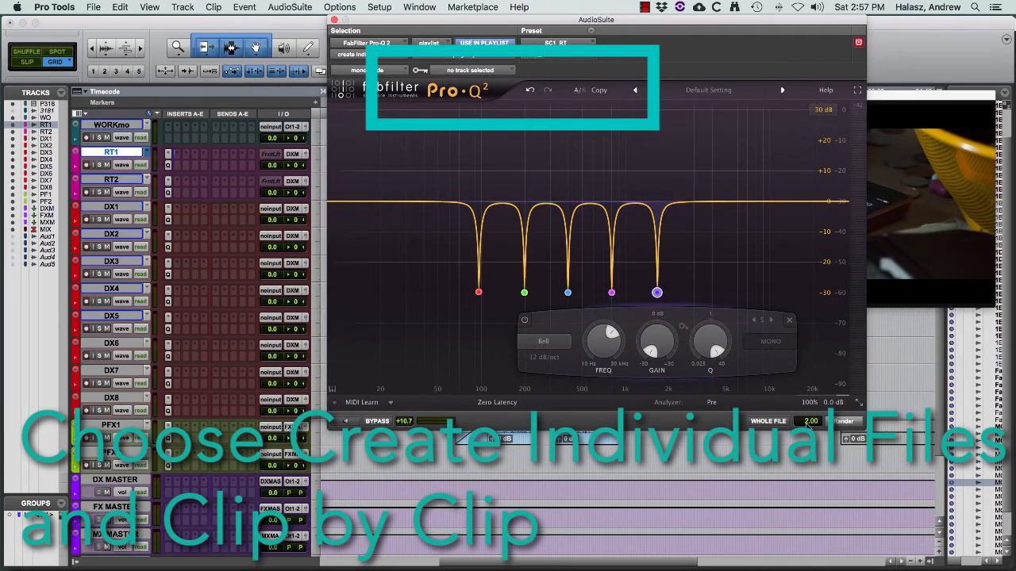
left_click(807, 422)
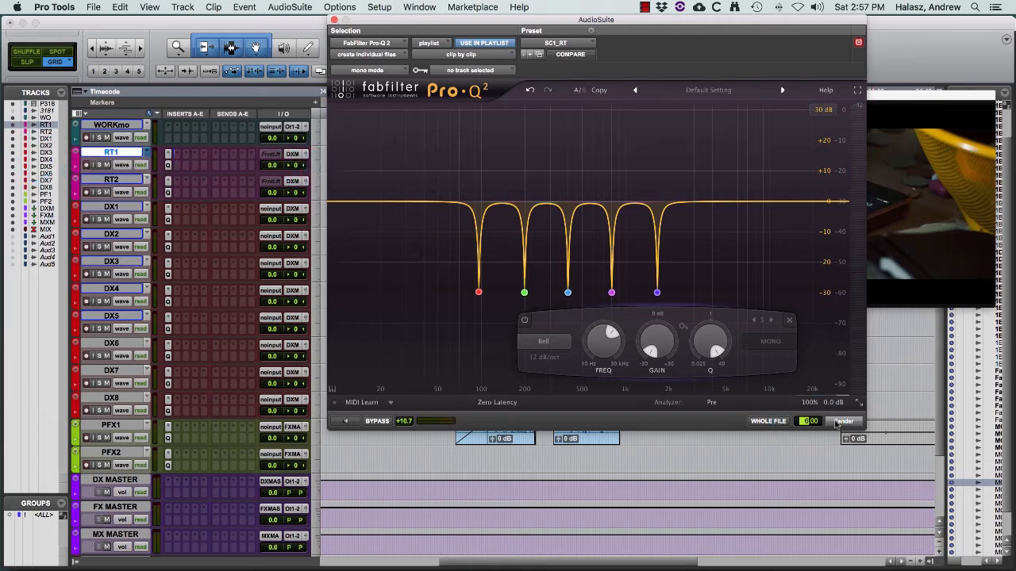
left_click_drag(572, 26, 549, 219)
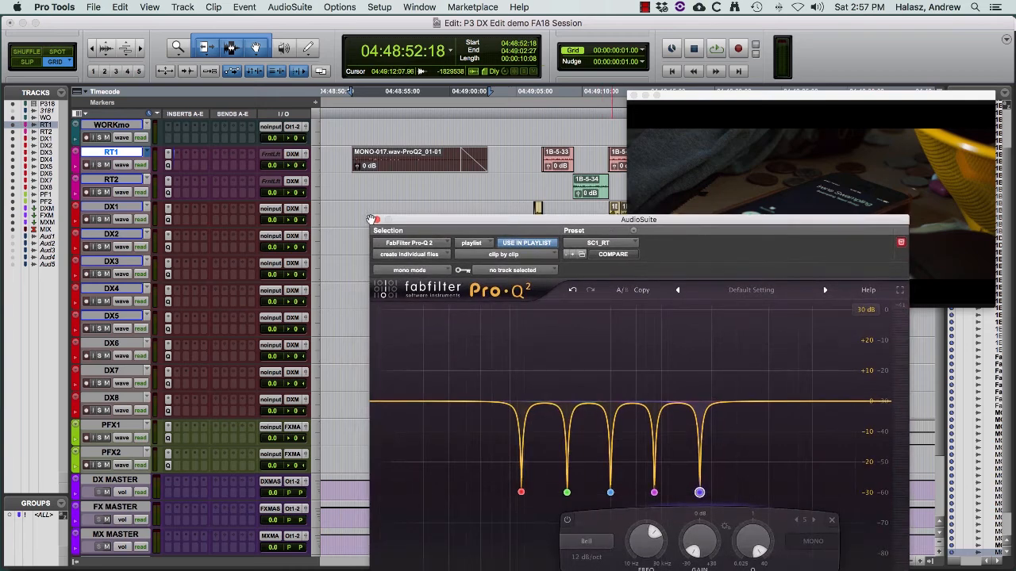
Play the rendered room tone clip on RT1 from about 04:48:54:18
left_click(379, 156)
key("space")
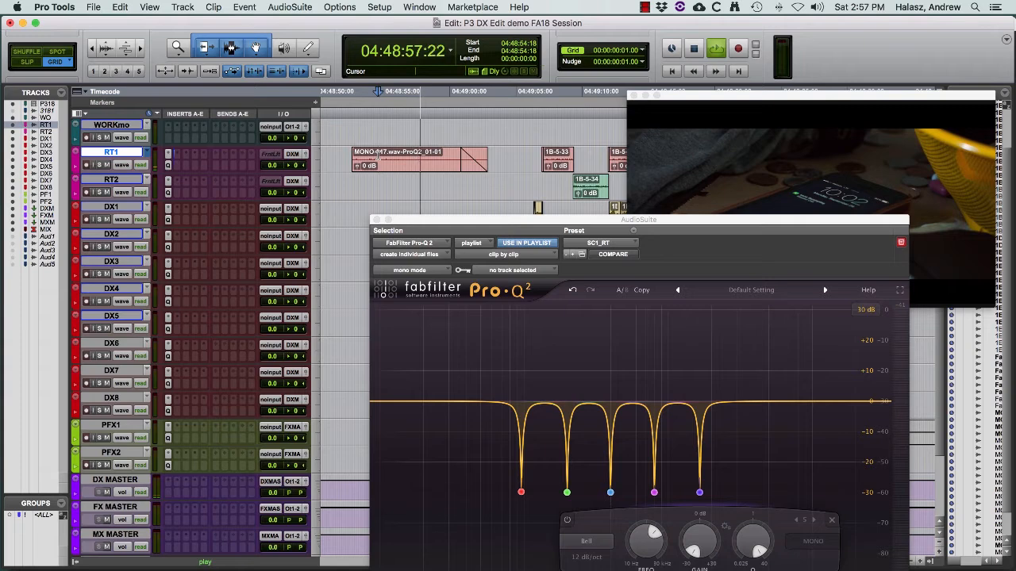
key("space")
Switch the track to the RT1.safety playlist, play the unprocessed room tone for comparison, and return to the RT1 playlist
left_click_drag(407, 220, 394, 378)
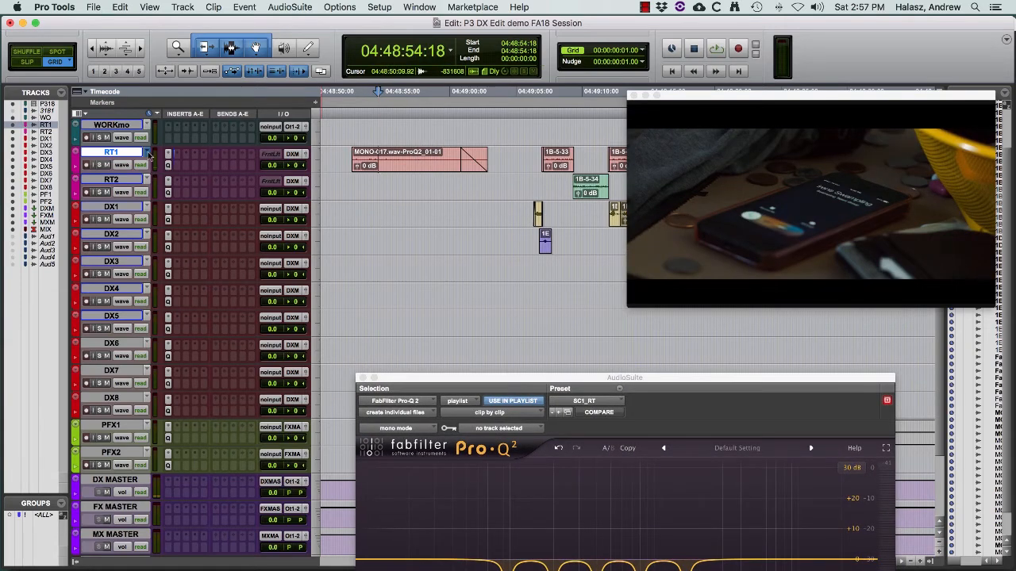
left_click(149, 156)
left_click(154, 163)
key("space")
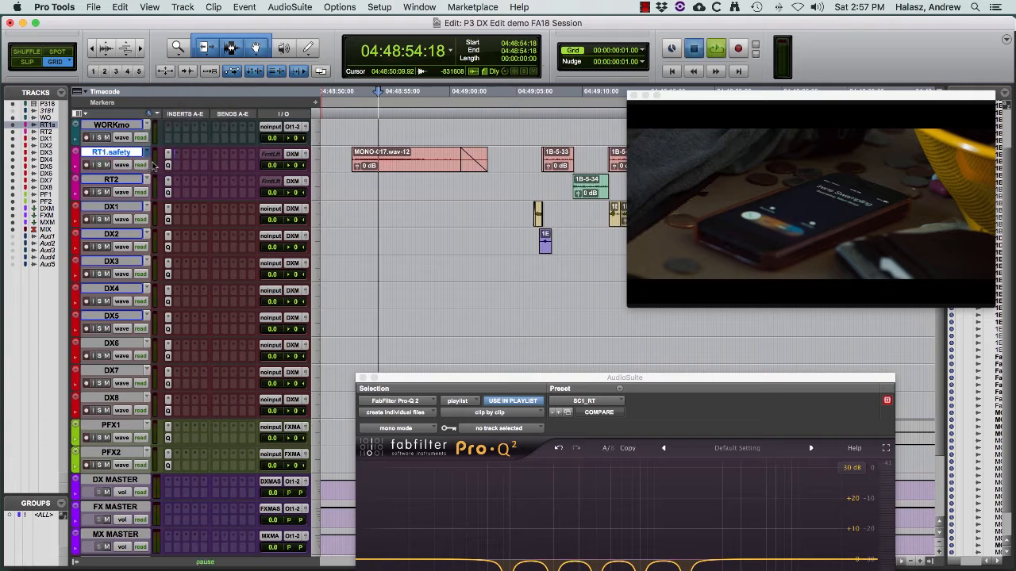
key("space")
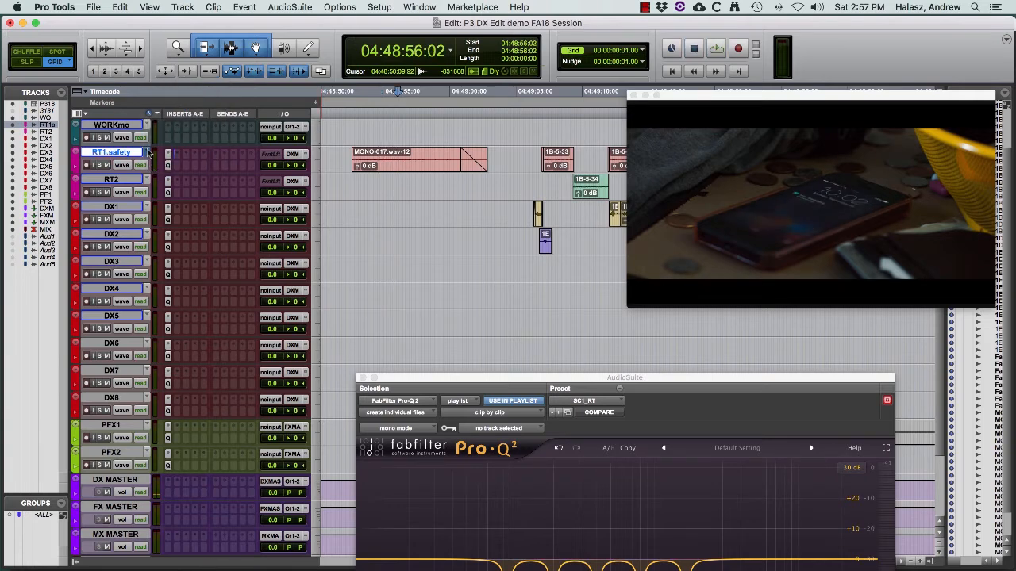
left_click(148, 154)
left_click(162, 139)
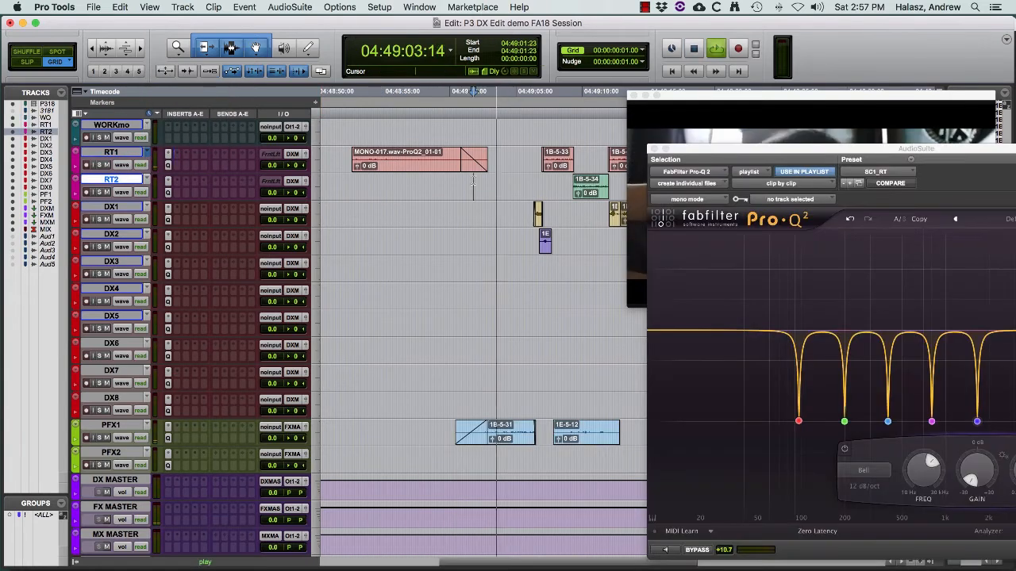
Select the 1B-5-31 clip on PFX1, preview it through the equalizer, and retune the second-lowest notch to about 193 Hz
left_click(503, 435)
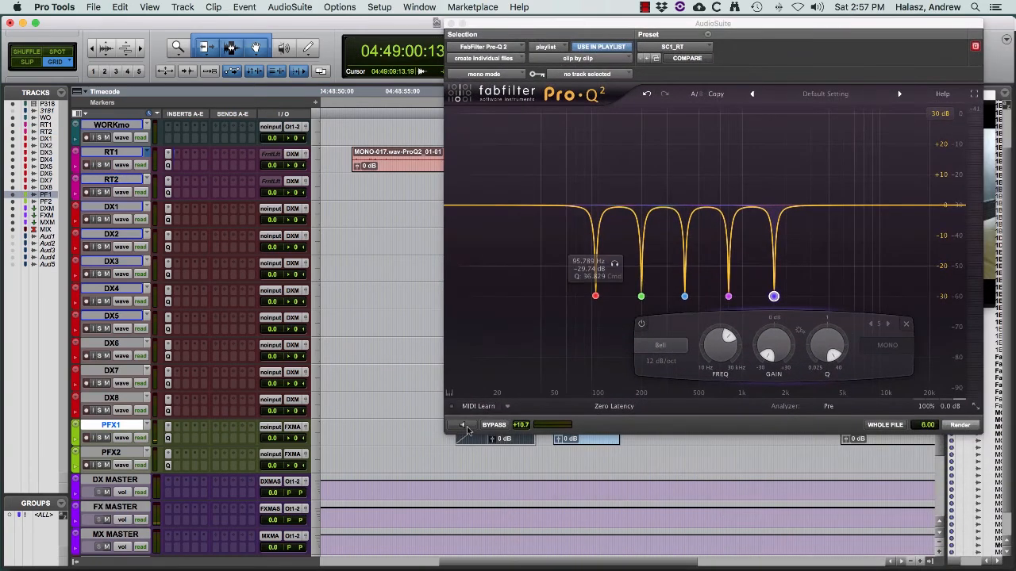
left_click(462, 425)
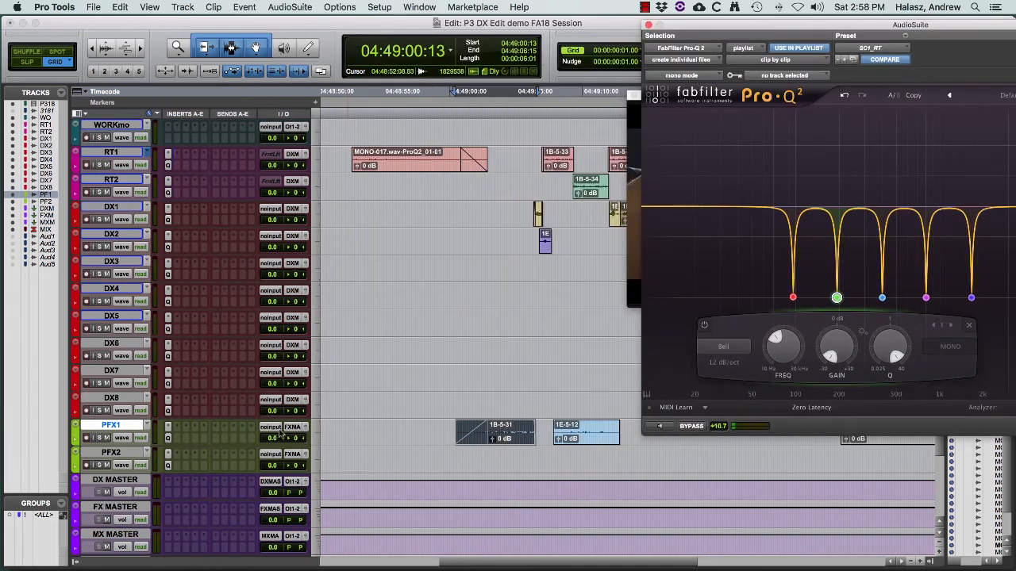
Duplicate the PFX1 playlist as PFX1.safety and switch the track back to the PFX1 playlist
left_click(146, 426)
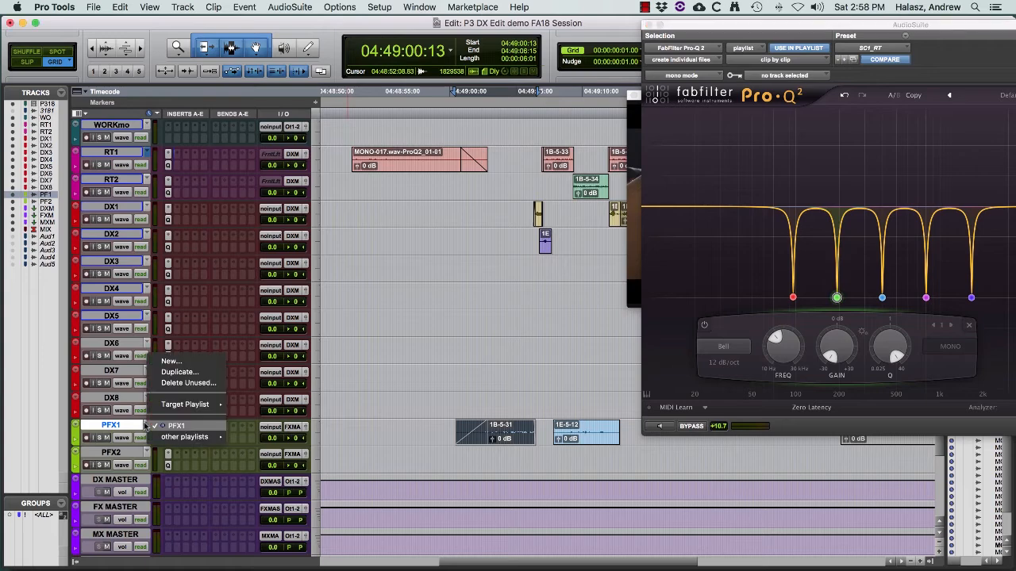
left_click(186, 373)
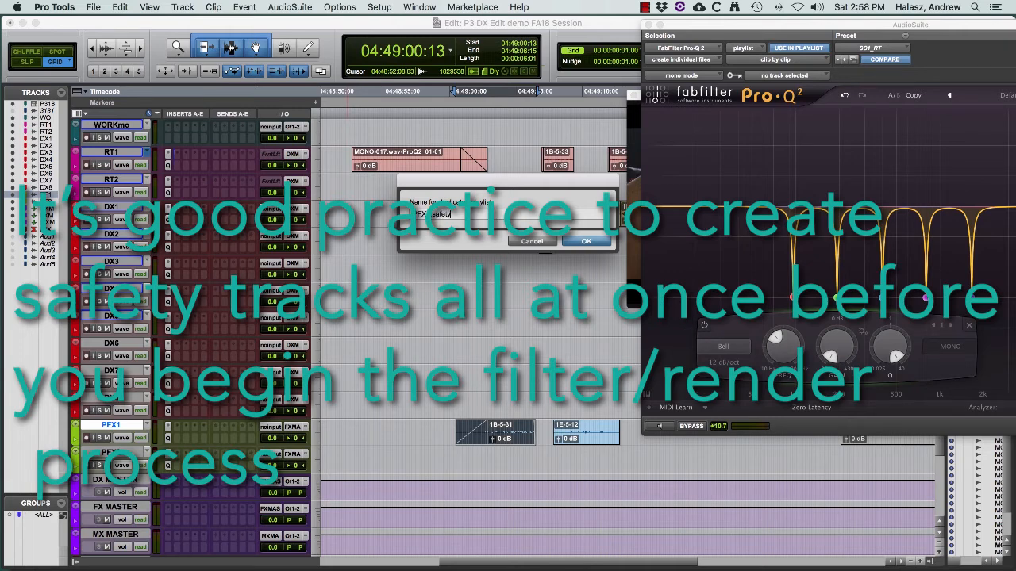
left_click(587, 242)
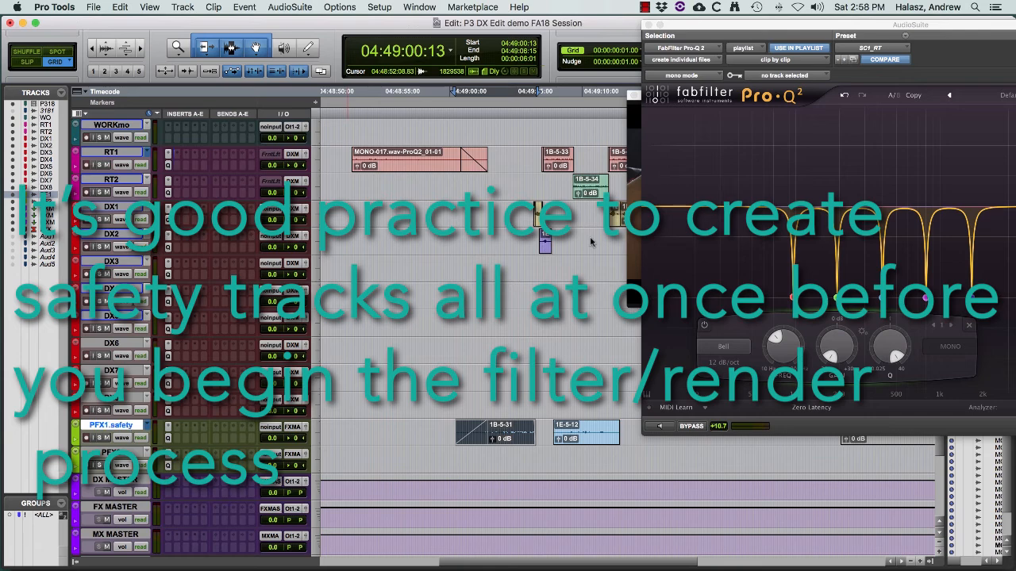
left_click(147, 426)
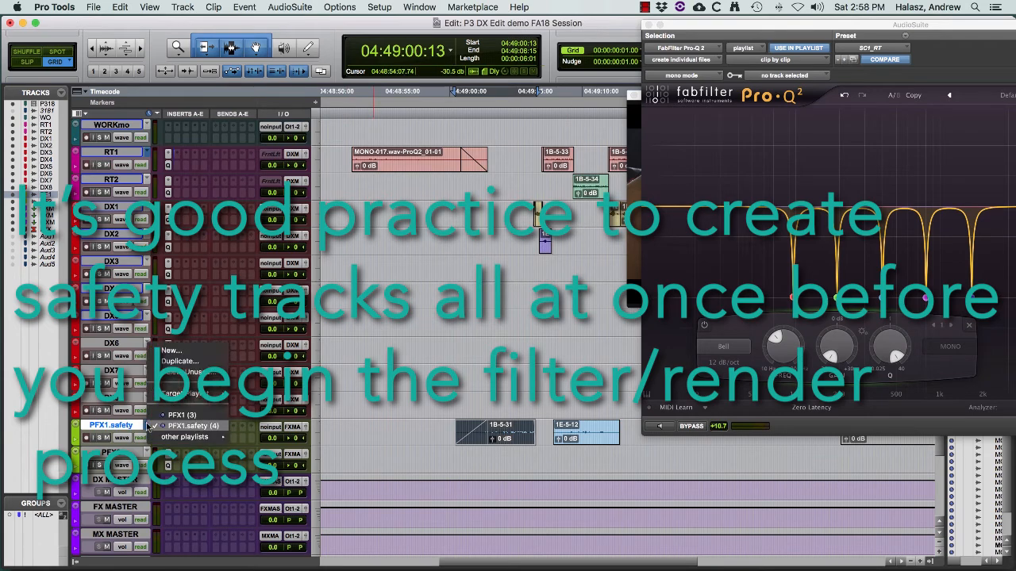
left_click(191, 428)
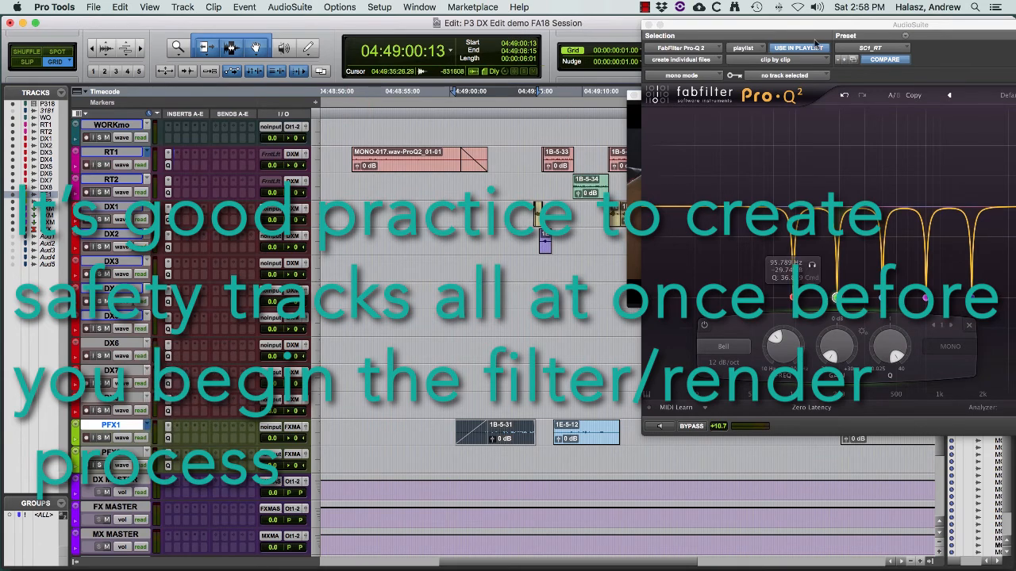
Render the adjusted notch equalization into the selected 1B-5-31 clip on PFX1
left_click_drag(831, 28, 517, 23)
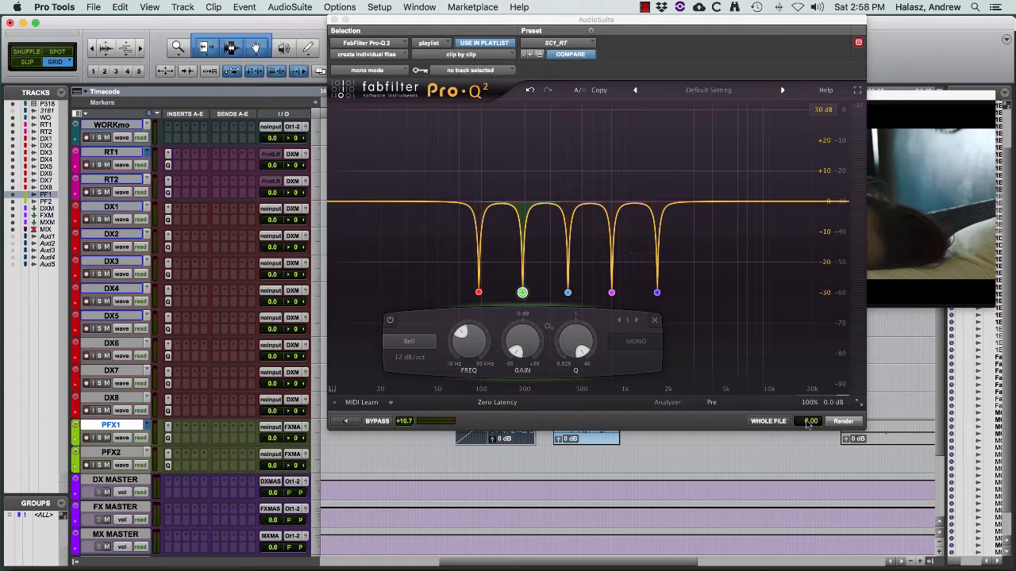
left_click_drag(730, 23, 887, 23)
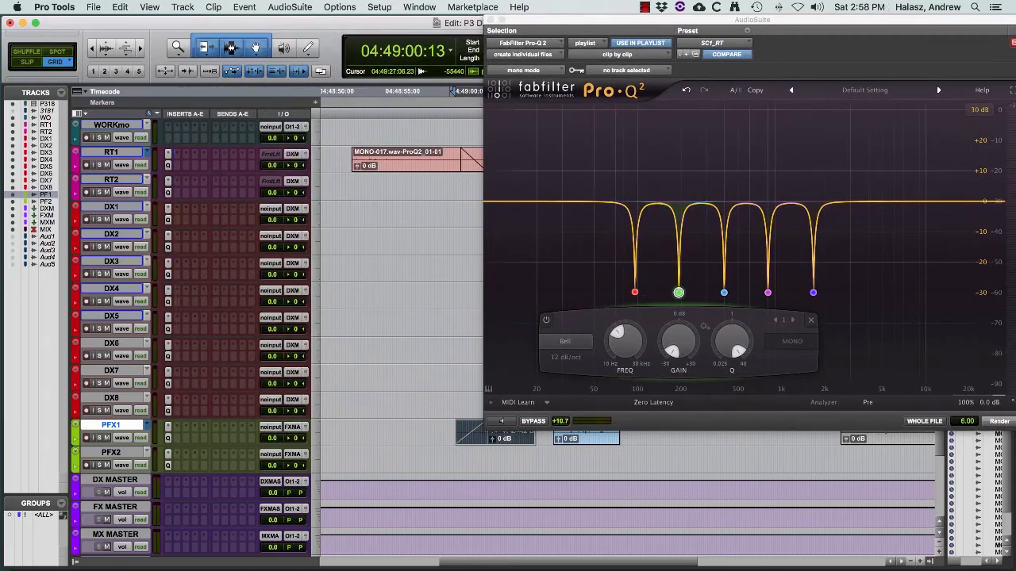
left_click(996, 422)
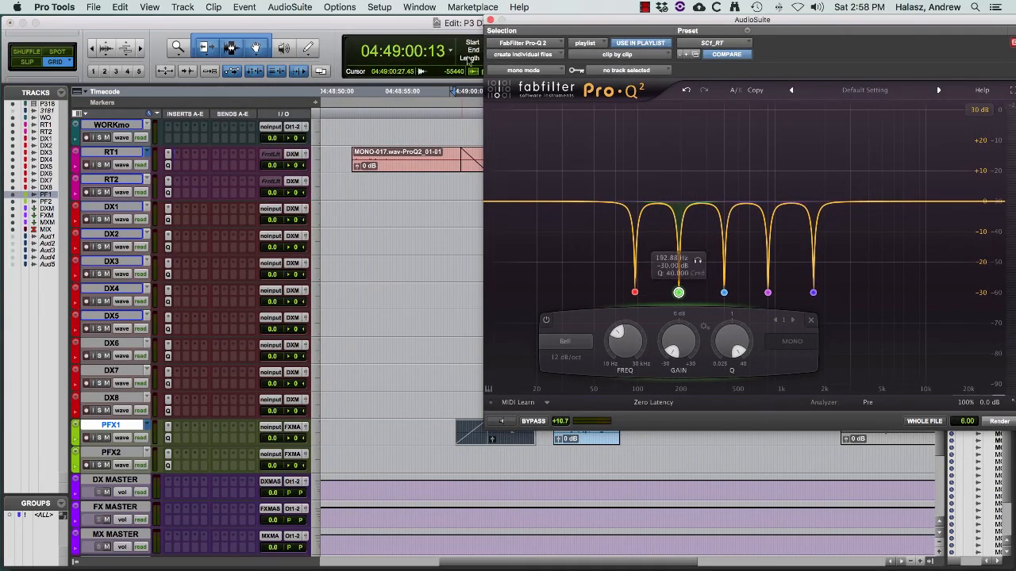
Play the transition from RT1 into the rendered PFX1 clip, and play again from about 04:49:06 into the following dialogue clips
left_click_drag(562, 23, 778, 169)
left_click(438, 183)
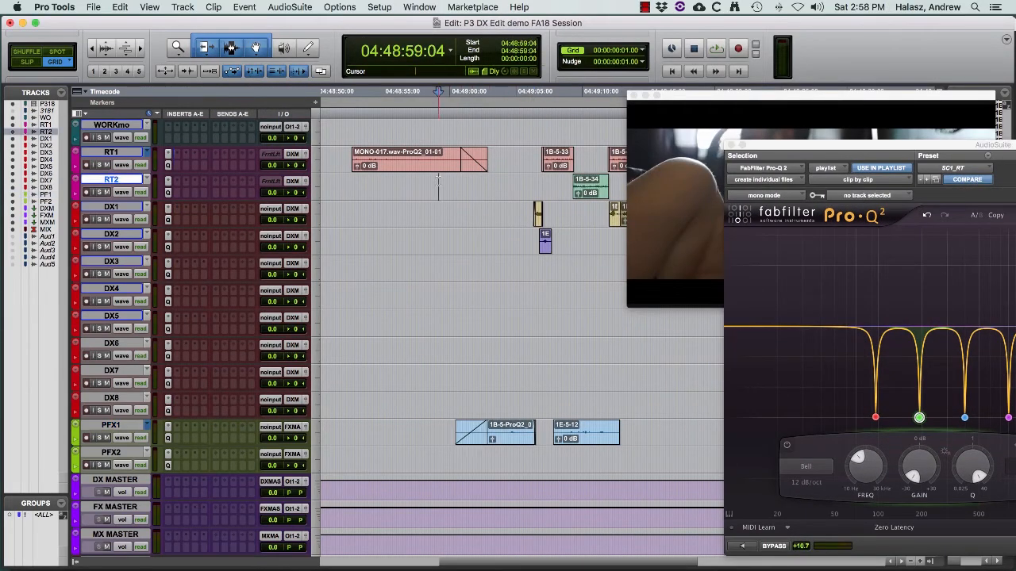
key("space")
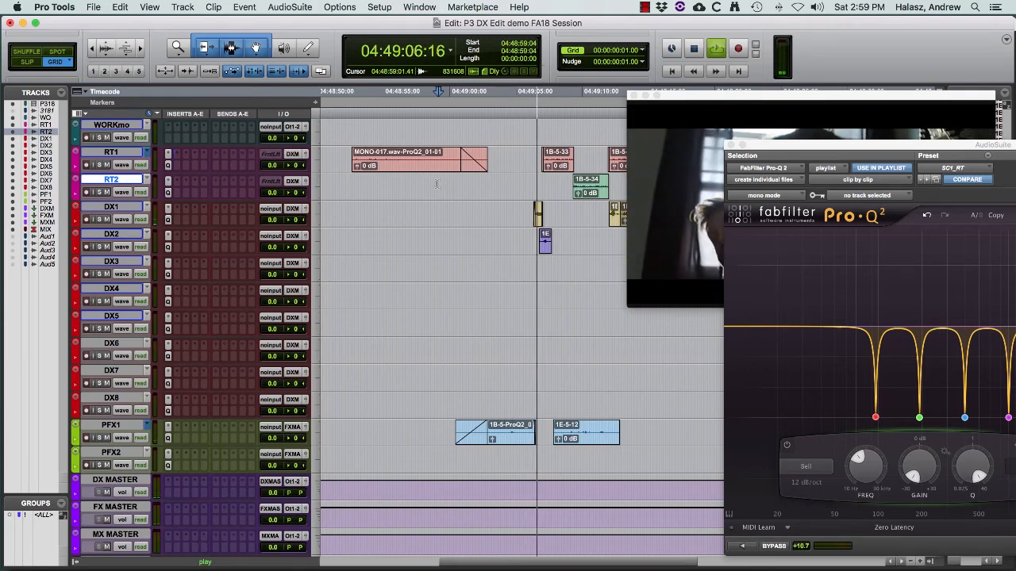
key("space")
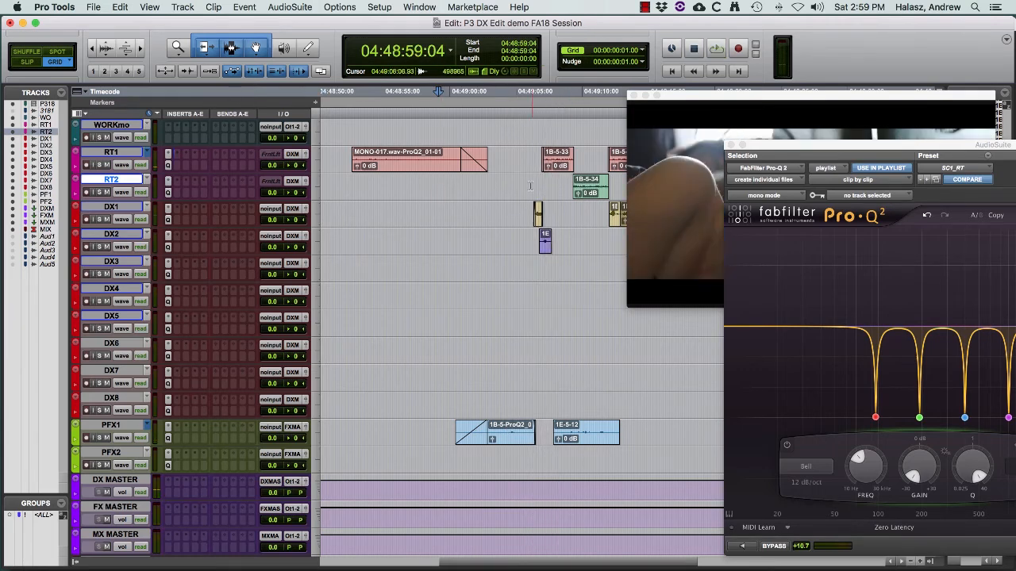
left_click(531, 186)
key("space")
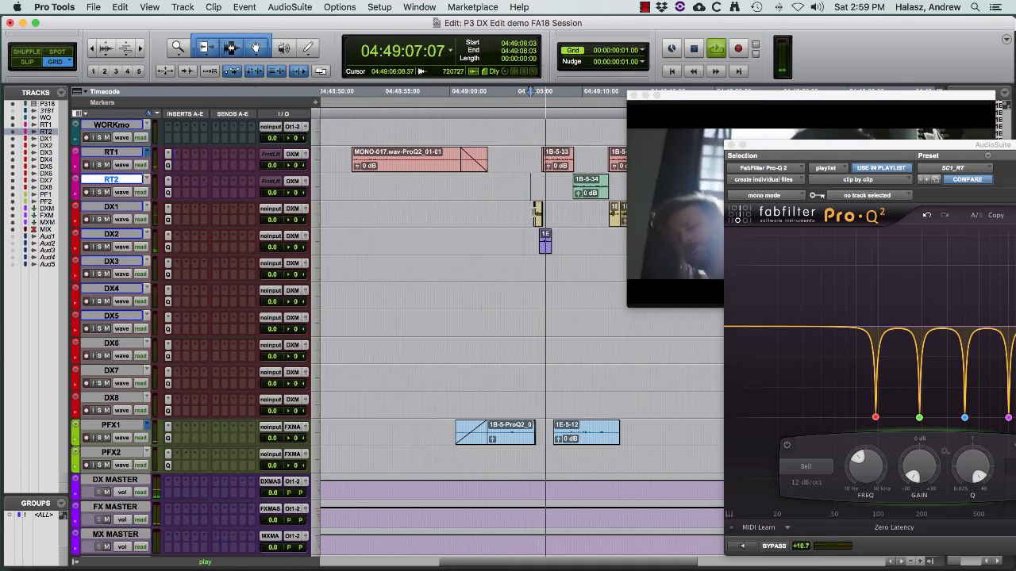
Stop playback, solo the DX1 track, and play its short 1B-5-32 clip starting at 04:49:06:10
key("space")
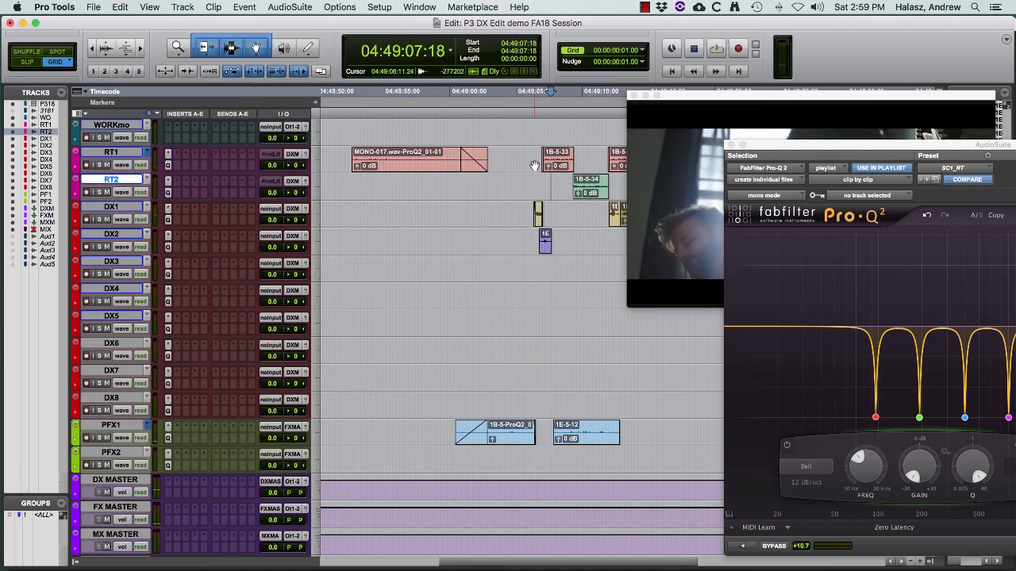
key("t")
scroll(518, 169, "right", 5)
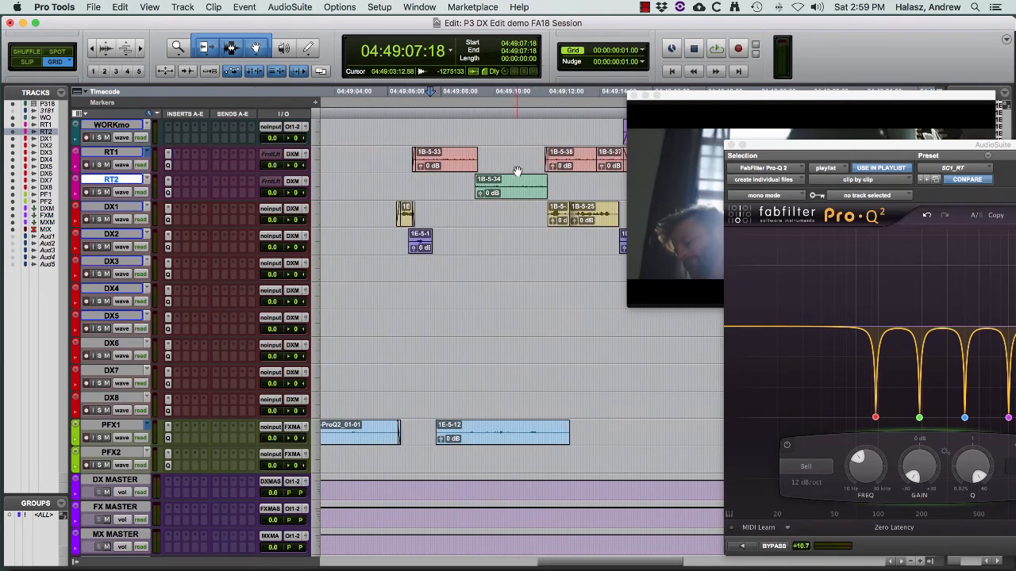
left_click(411, 223)
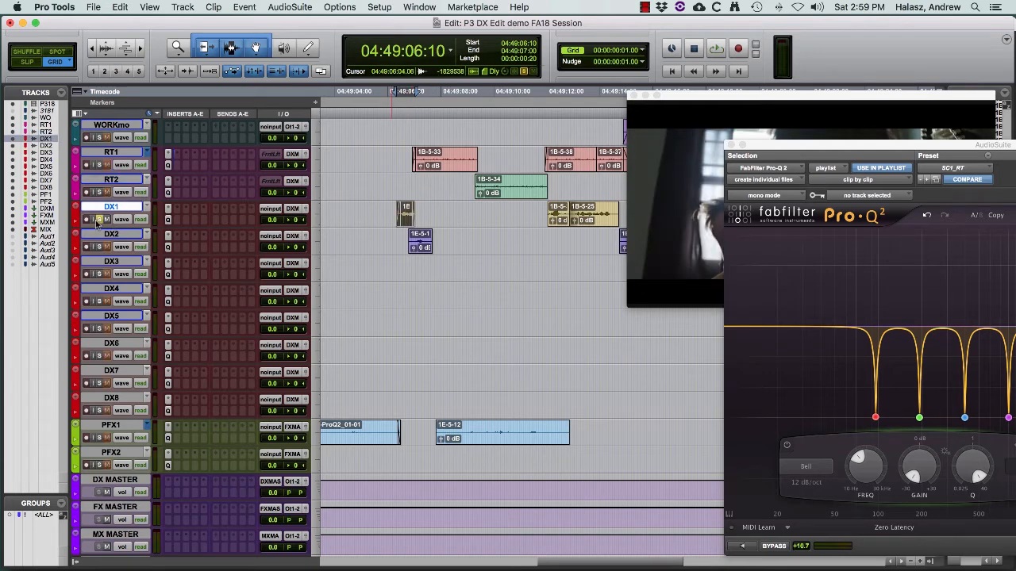
key("space")
key("space")
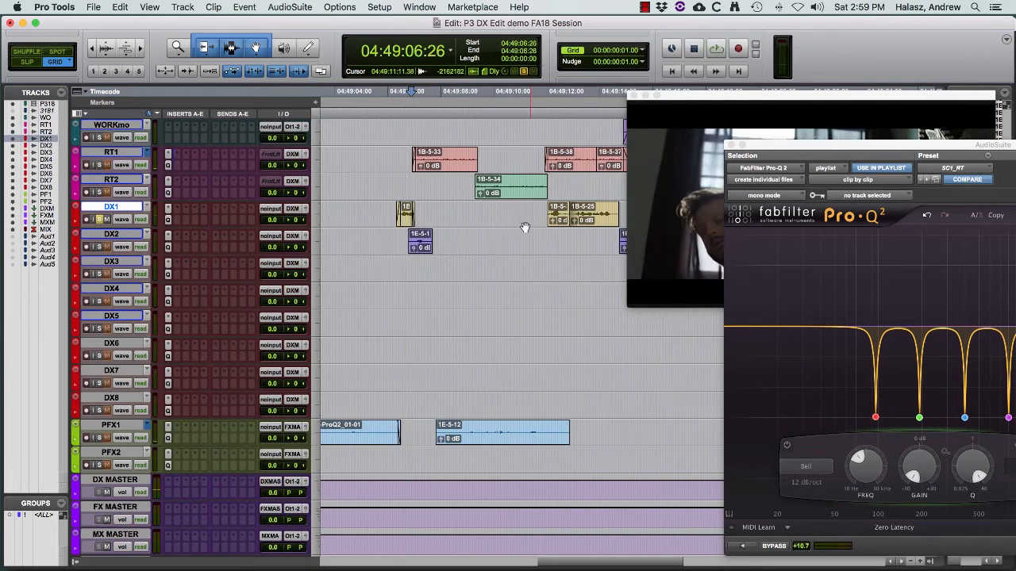
Select the 1B-5-32 clip on DX1 and duplicate the track's playlist as DX1.safety
left_click(408, 224)
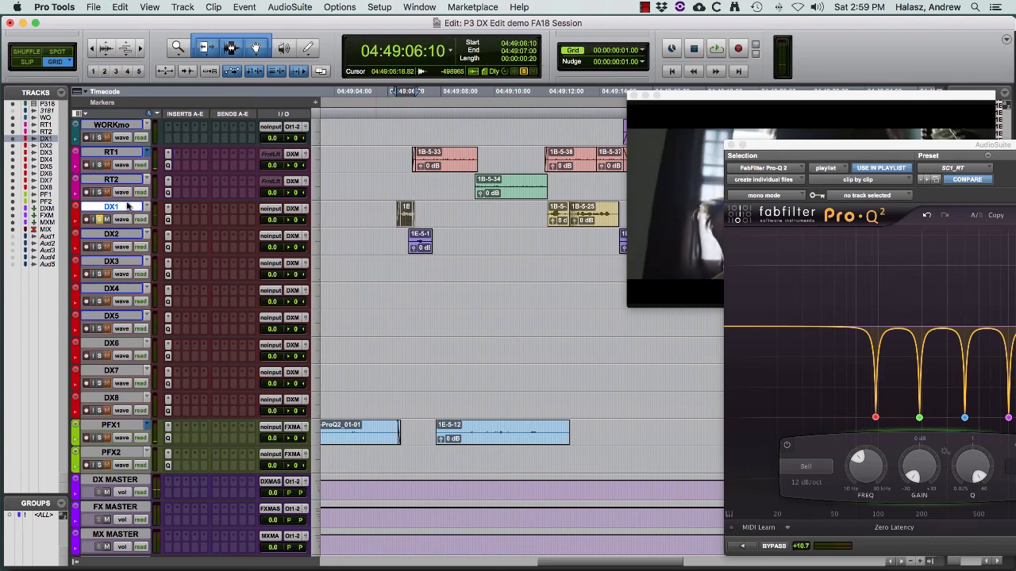
left_click(146, 207)
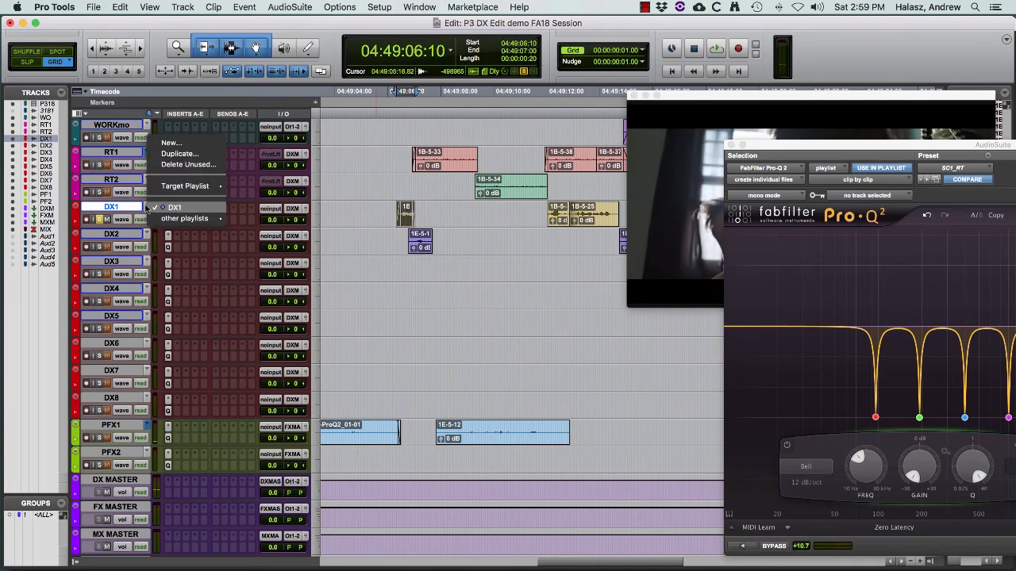
left_click(170, 159)
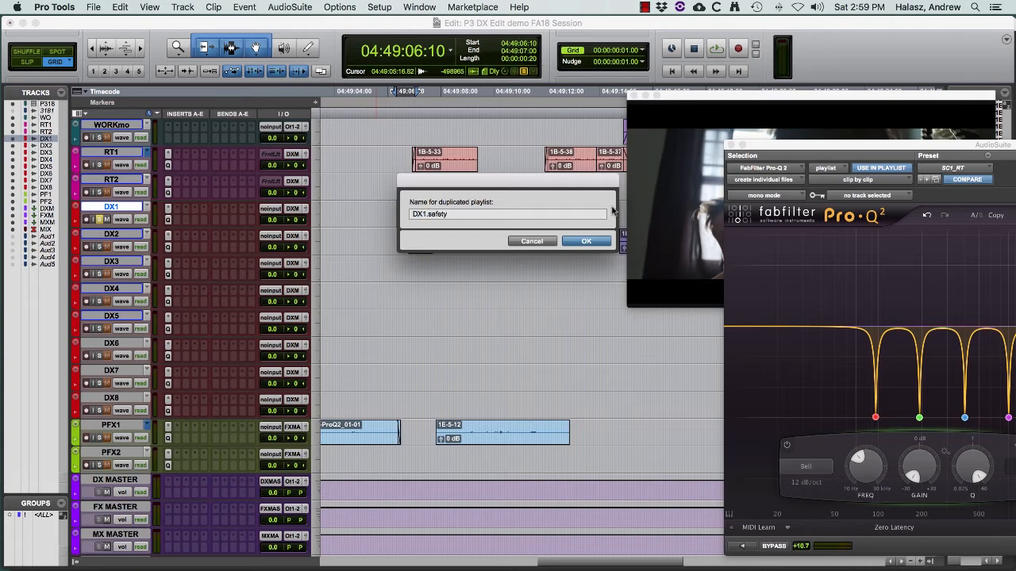
type("DX1.safety")
left_click(583, 242)
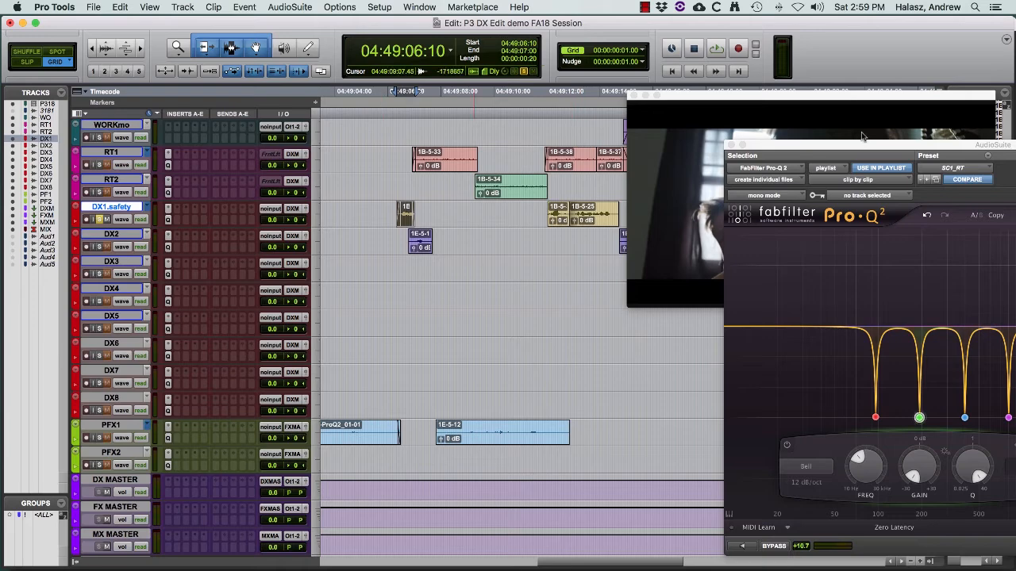
Preview the 1B-5-32 clip through the equalizer with and without bypass, and play DX1 unsoloed from about 04:49:05:13
left_click_drag(861, 148, 583, 27)
left_click(466, 425)
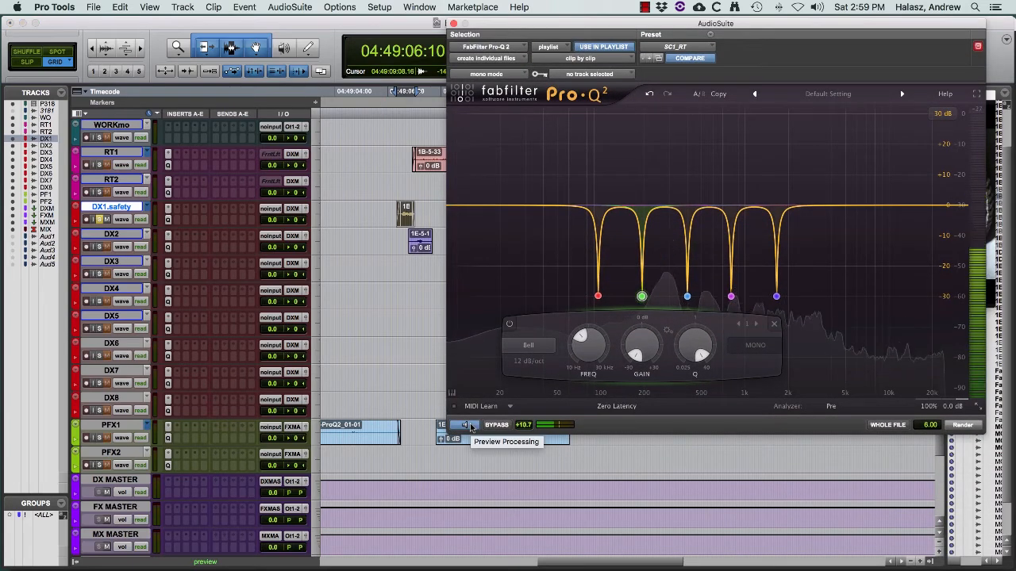
left_click(490, 427)
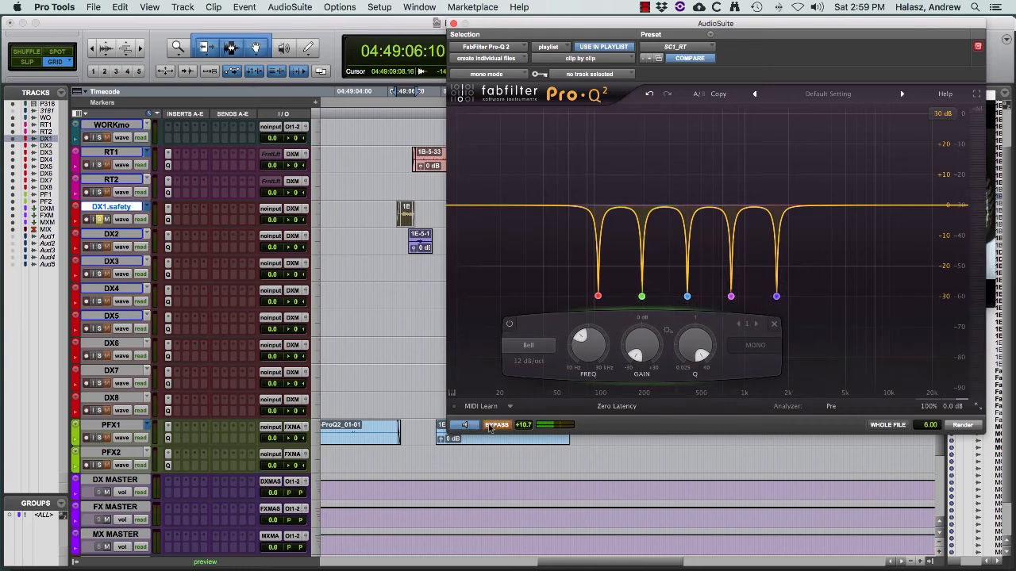
left_click(490, 427)
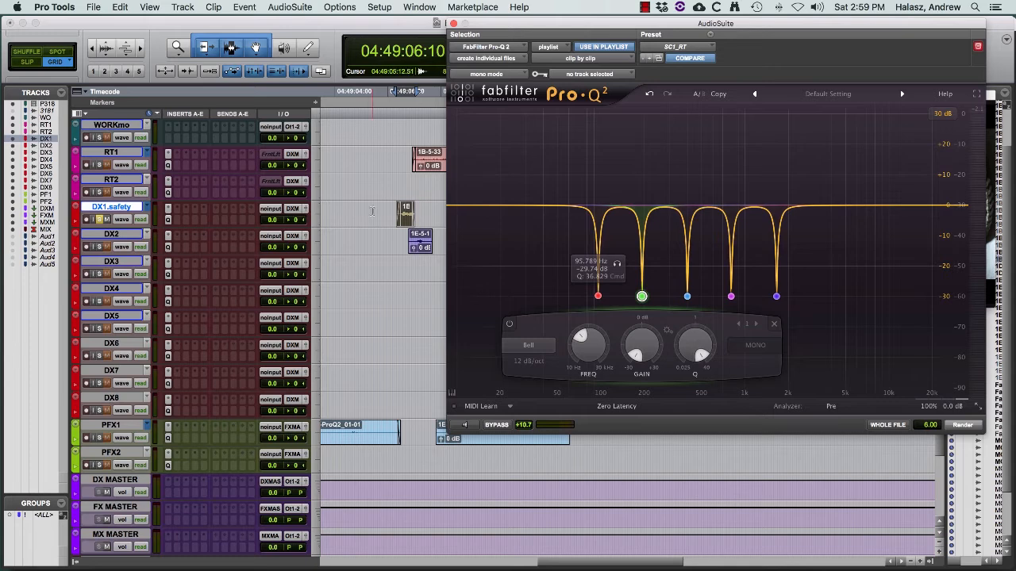
left_click(372, 210)
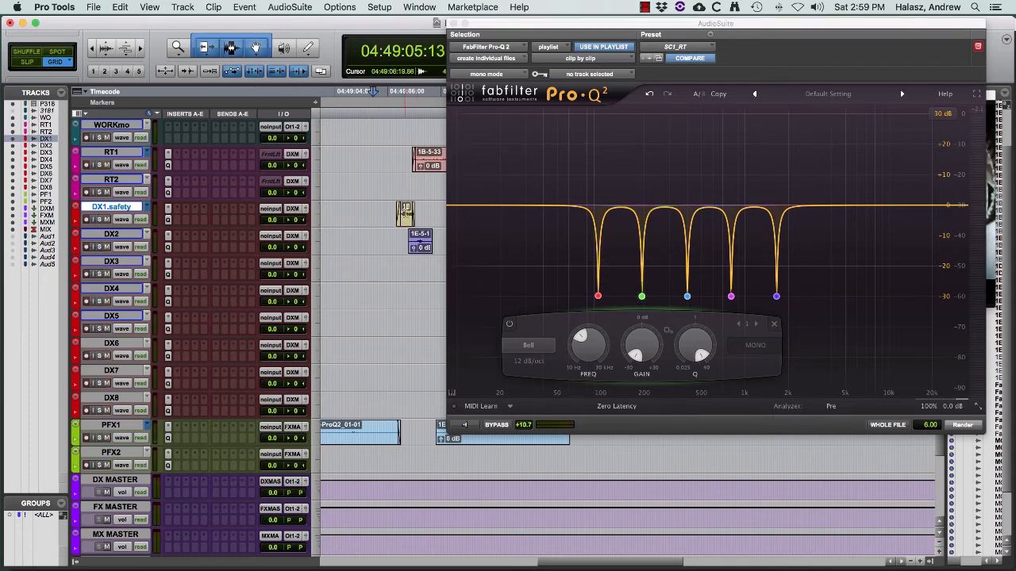
key("space")
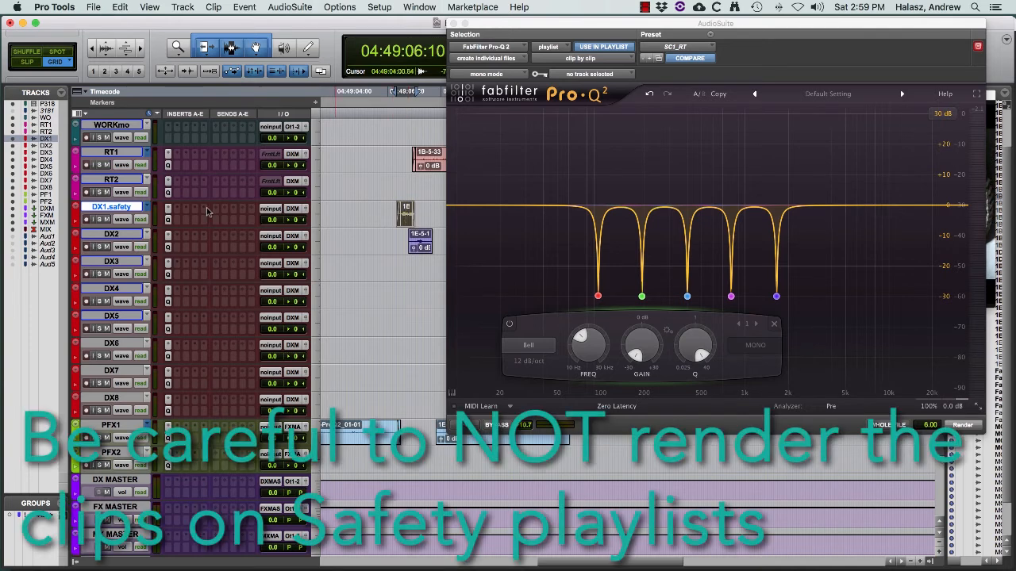
Switch the track back to the DX1 playlist and render the notch equalization into its selected 1B-5-32 clip
left_click(147, 211)
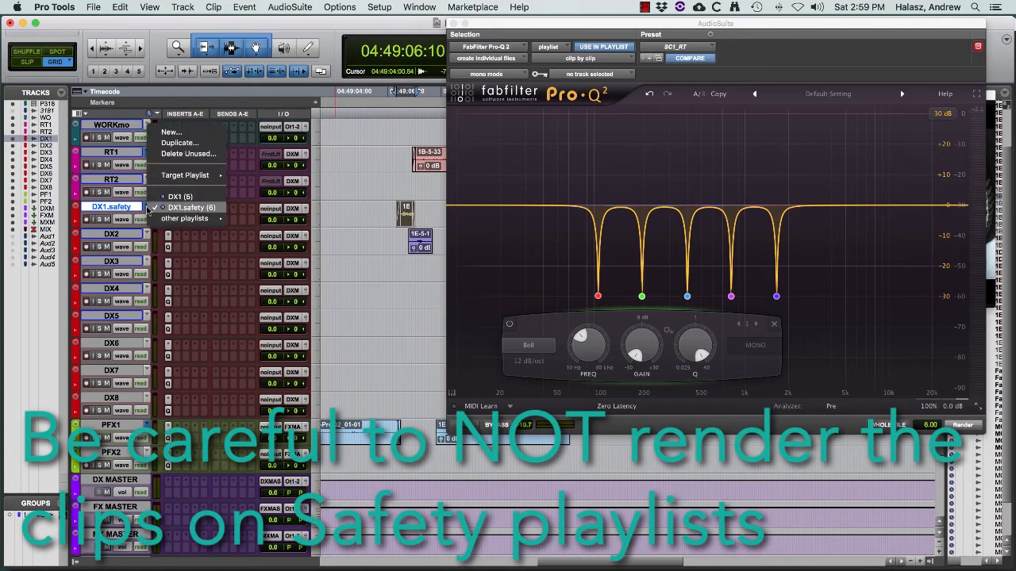
left_click(167, 204)
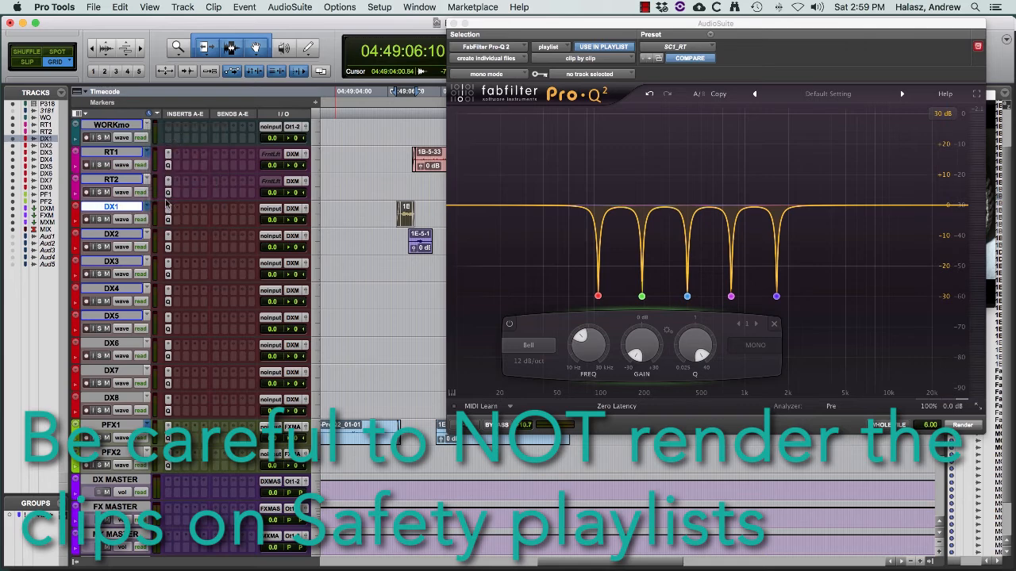
left_click(140, 50)
left_click(141, 50)
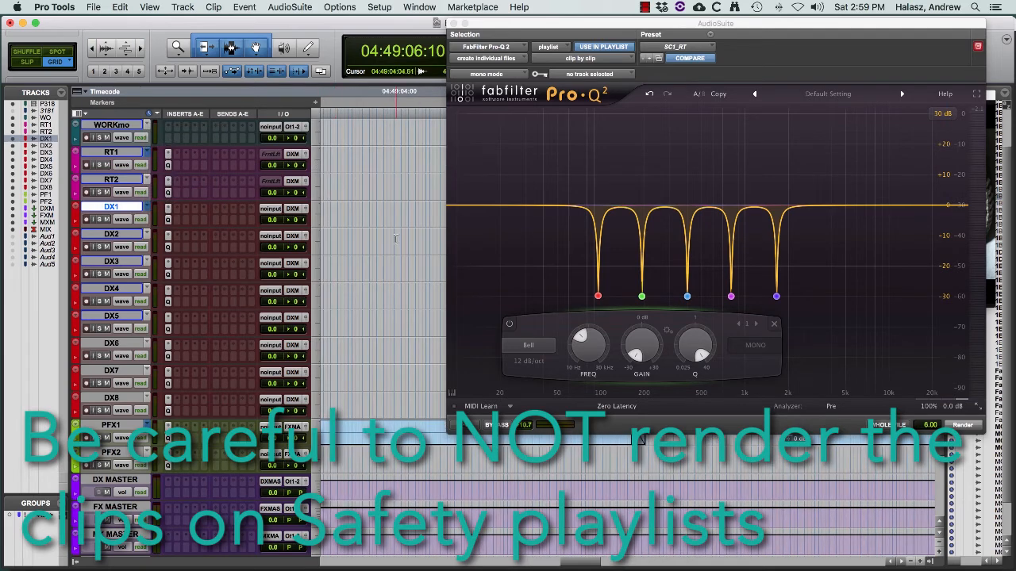
left_click_drag(520, 30, 615, 13)
scroll(464, 222, "right", 10)
scroll(464, 223, "left", 5)
mouse_move(827, 292)
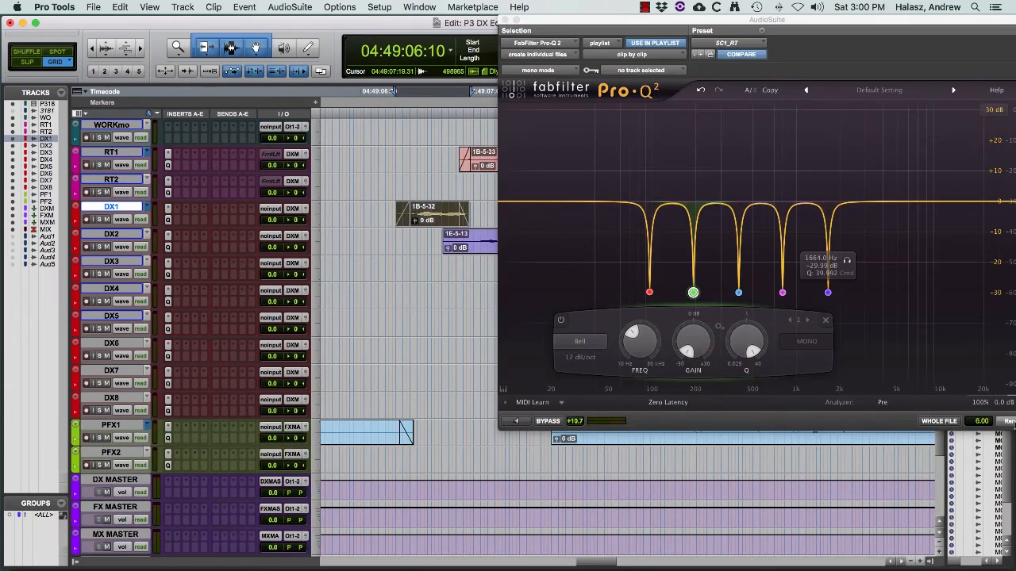
left_click(1006, 421)
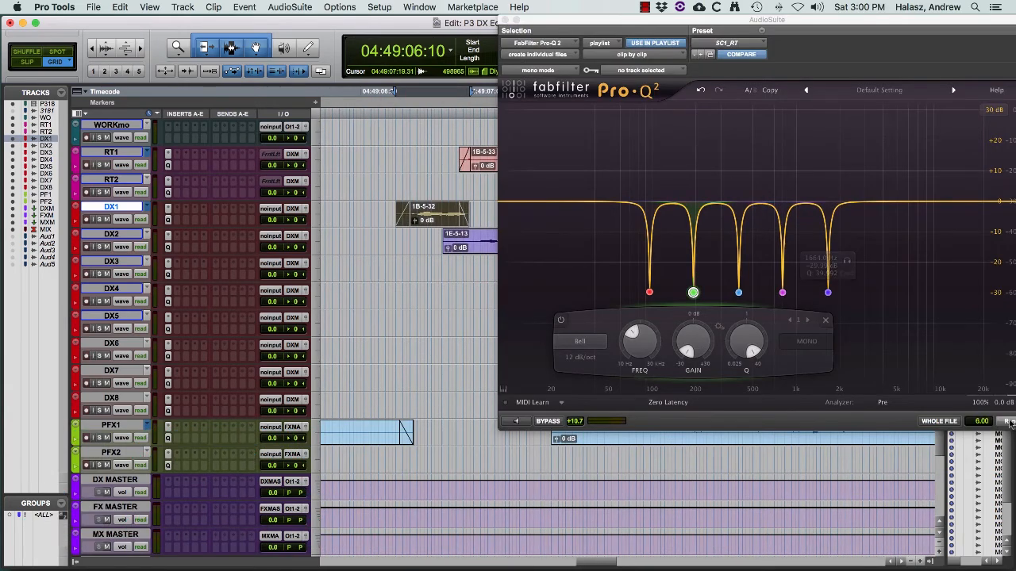
Play from just before the rendered DX1 clip into the start of the 1B-5-33 clip on RT1
left_click(404, 193)
key("space")
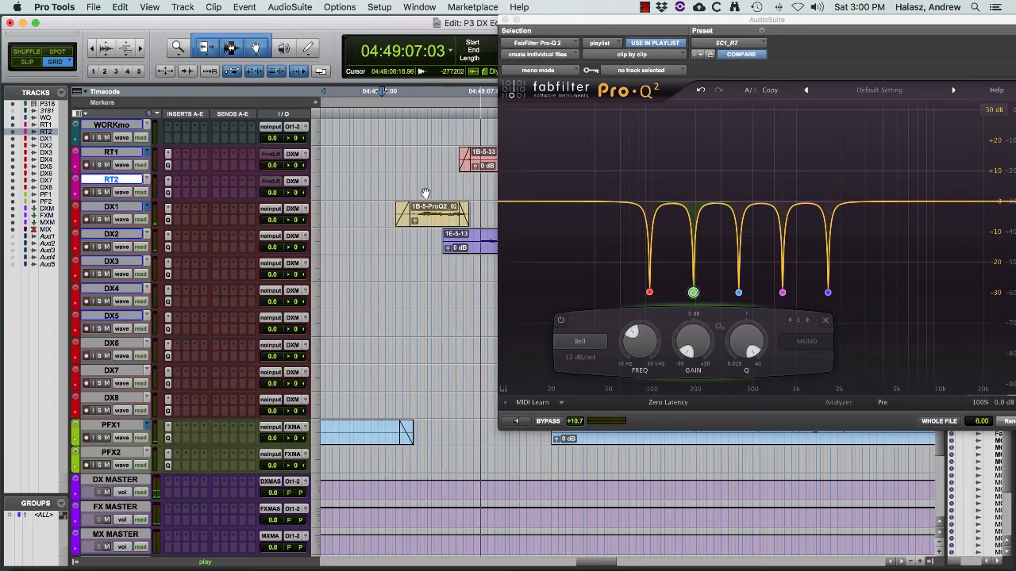
key("space")
Select the 1B-5-33 clip on RT1, keeping the RT1 playlist active, and render the notch equalization into it
scroll(426, 193, "right", 5)
scroll(424, 193, "left", 2)
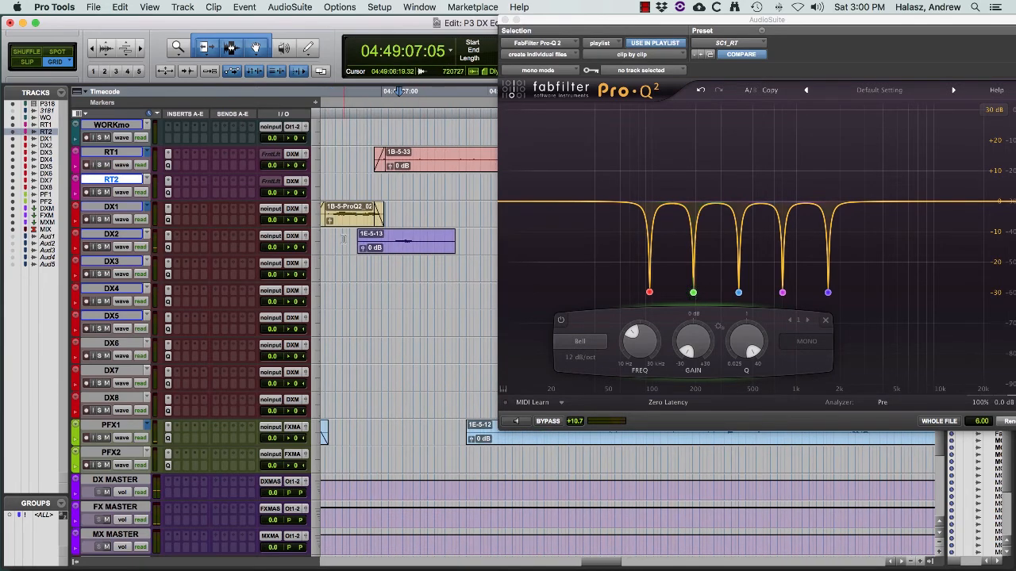
left_click(343, 238)
left_click(411, 166)
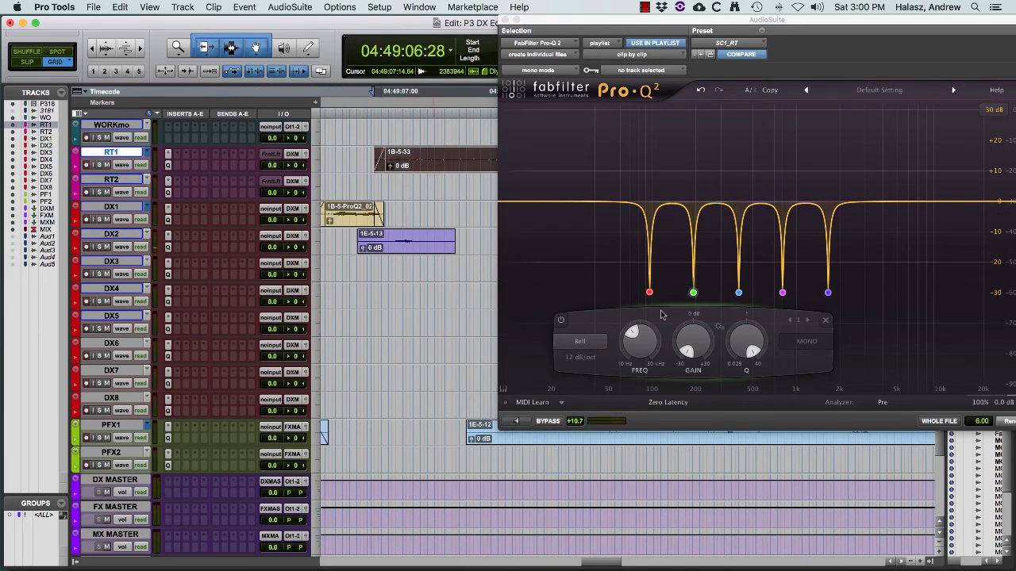
left_click(693, 292)
left_click(145, 152)
left_click(114, 153)
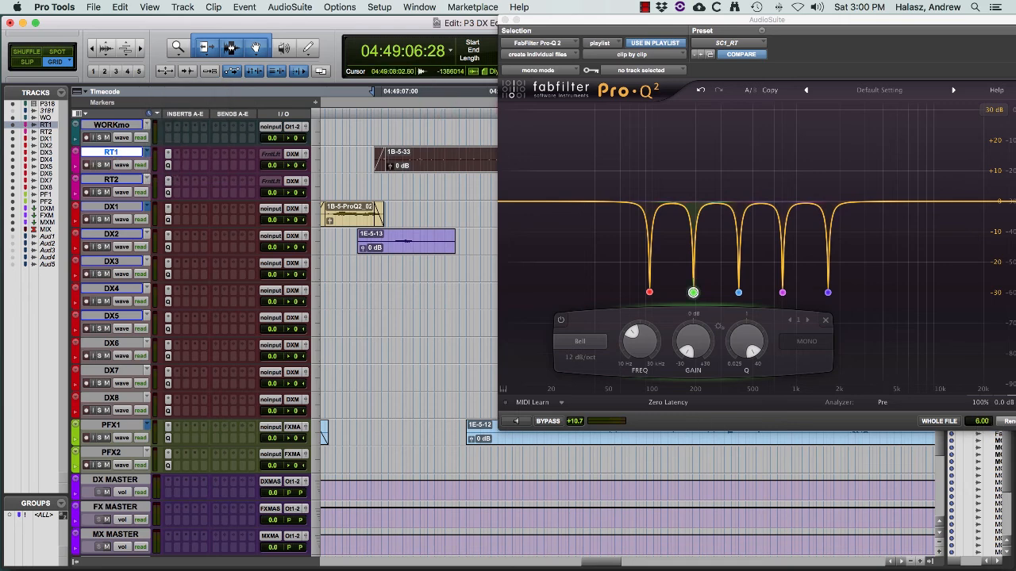
left_click(1008, 421)
Clear the equalizer window from the video and play from about 04:49:05:23 through the rendered DX1 and RT1 clips
scroll(425, 232, "left", 2)
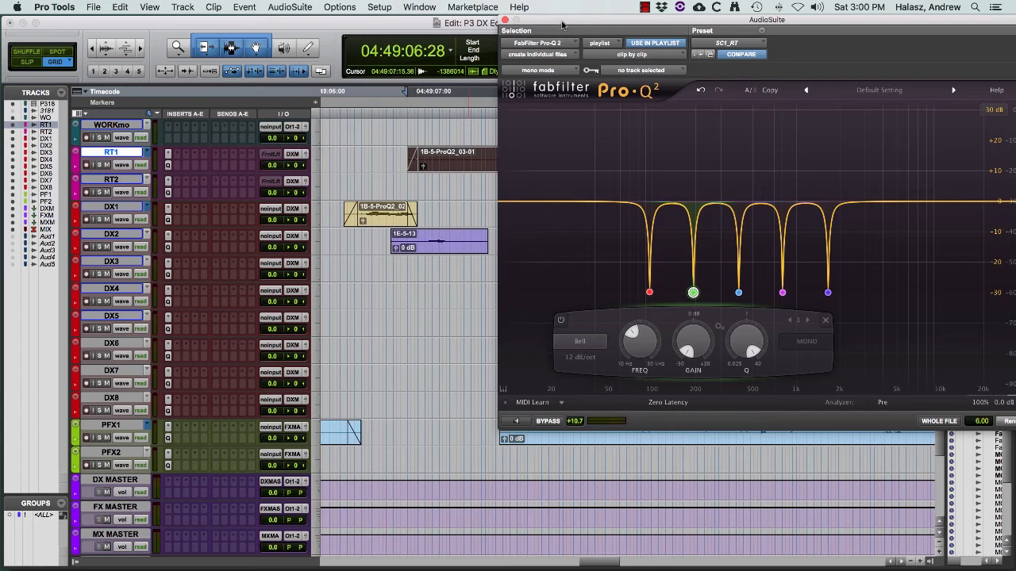
left_click_drag(562, 25, 596, 313)
key("r")
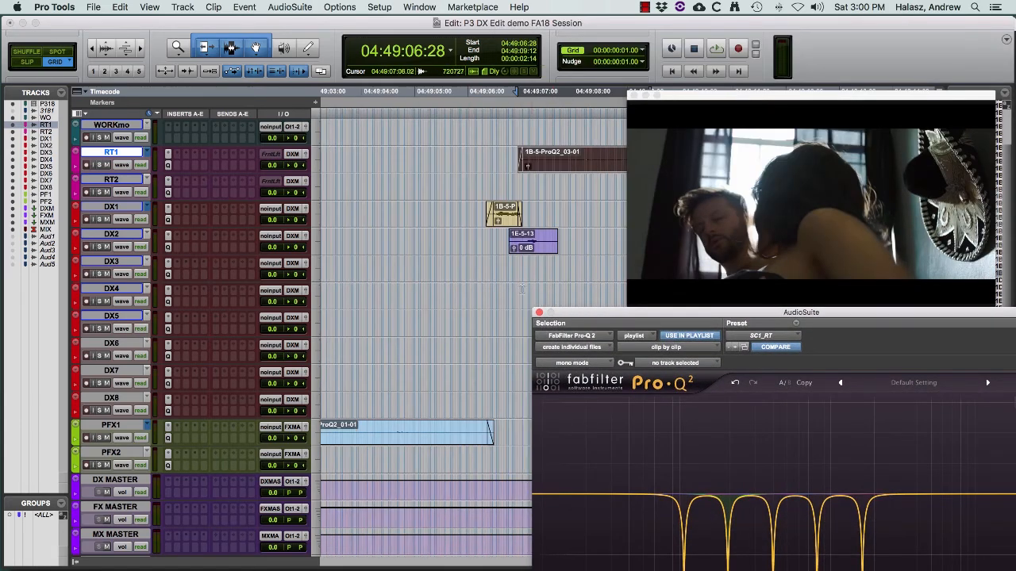
left_click(456, 156)
key("space")
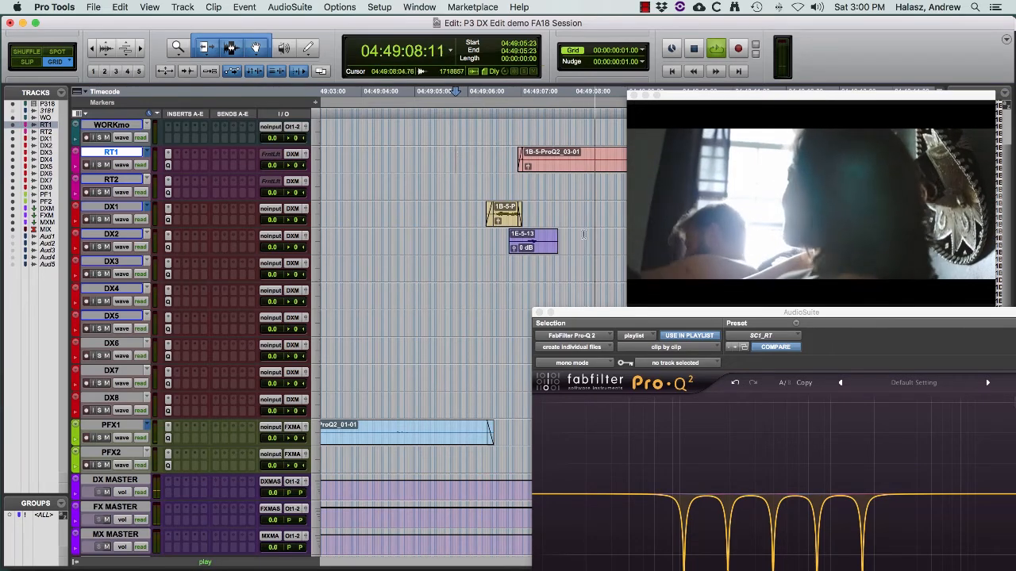
key("space")
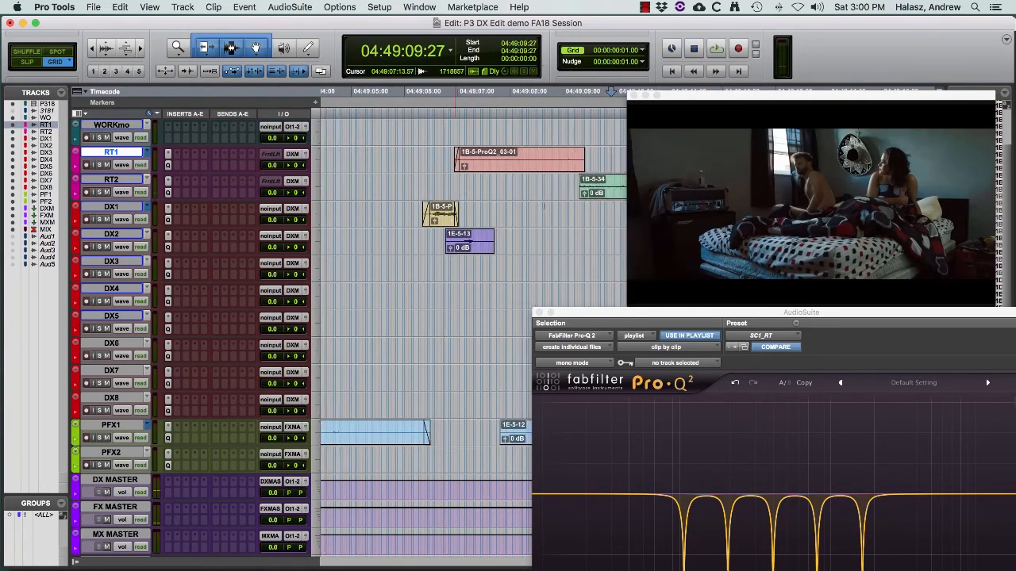
Play the transition from the rendered RT1 clip into the 1B-5-34 clip on RT2, starting at about 04:49:09:02
left_click(461, 180)
key("space")
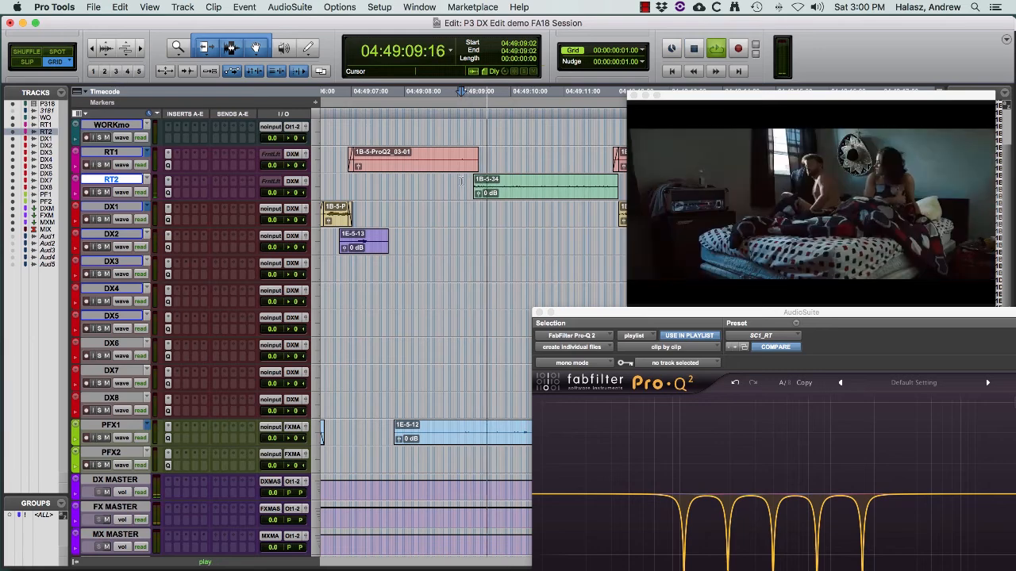
key("space")
Select the 1B-5-34 clip on RT2 and duplicate the track's playlist as RT2.safety
left_click(558, 201)
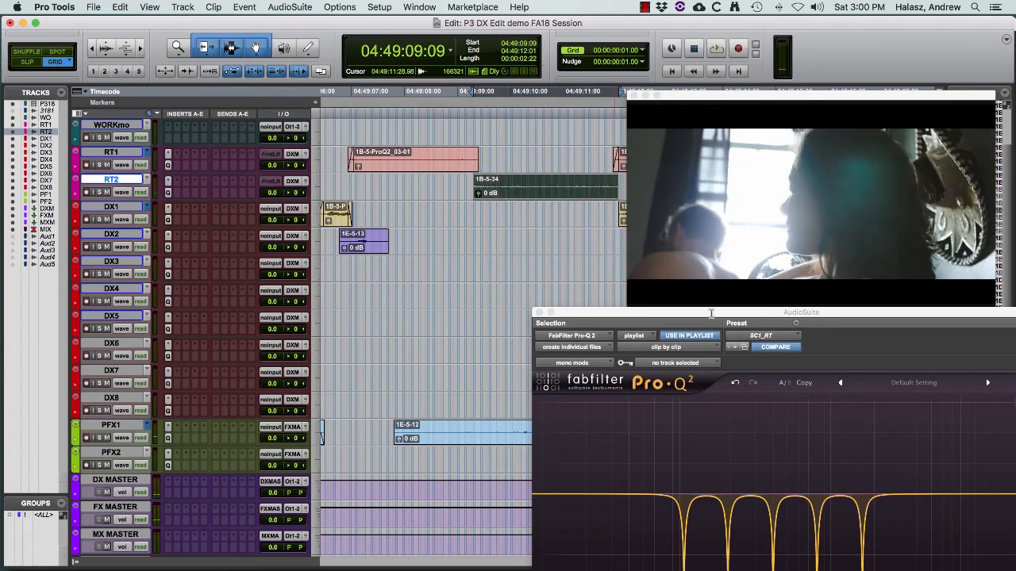
left_click_drag(703, 312, 624, 18)
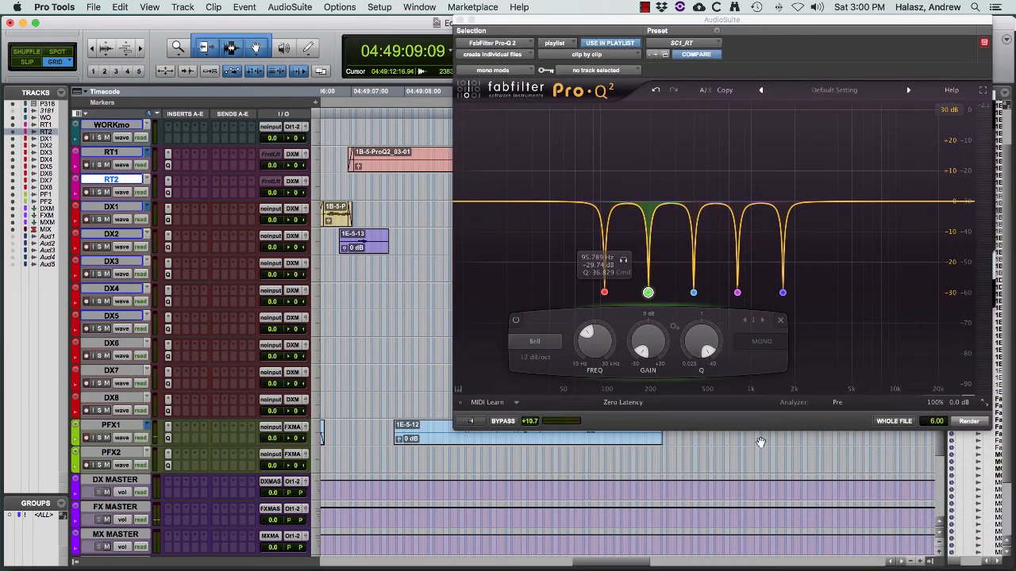
left_click(147, 180)
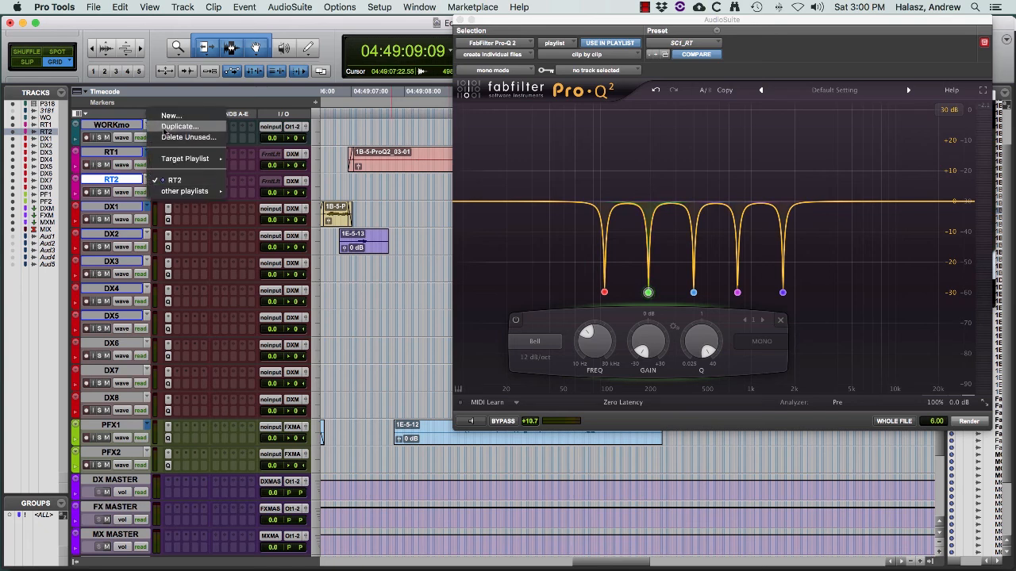
left_click(165, 128)
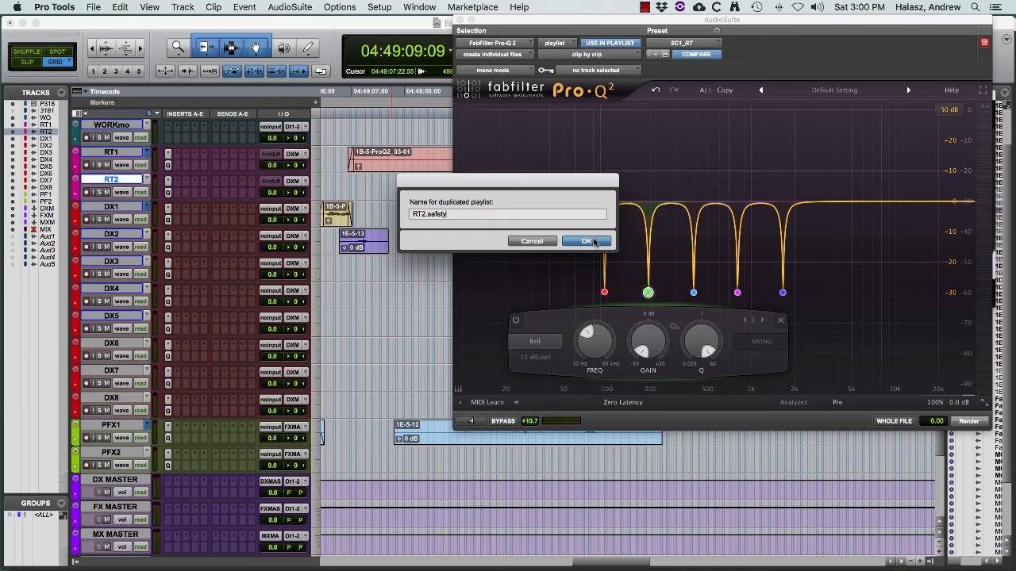
left_click(587, 241)
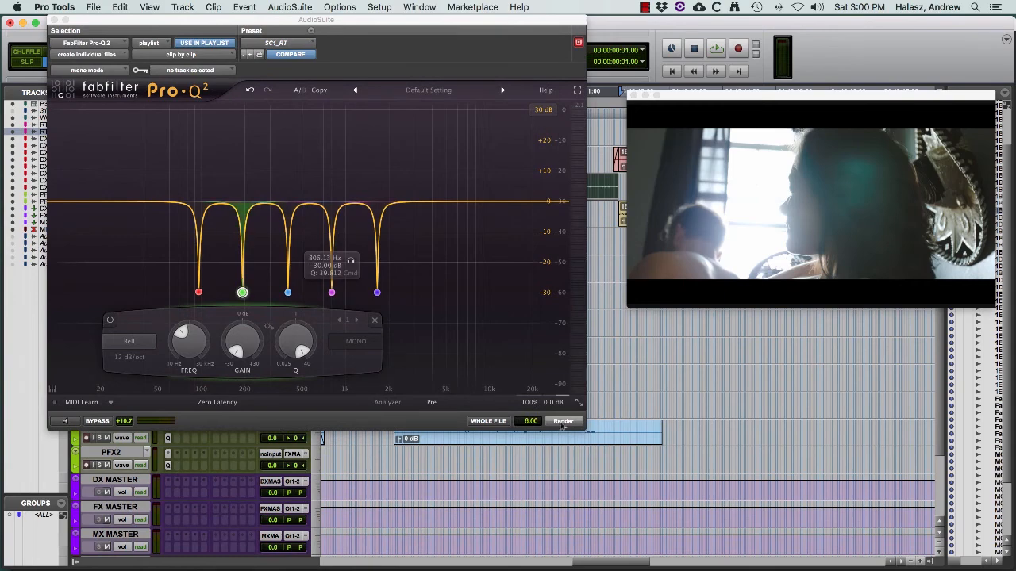
Render the notch equalization into the selected 1B-5-34 clip on RT2.safety, and play from 04:49:06:24 through the rendered clips
left_click_drag(111, 23, 320, 369)
left_click(341, 183)
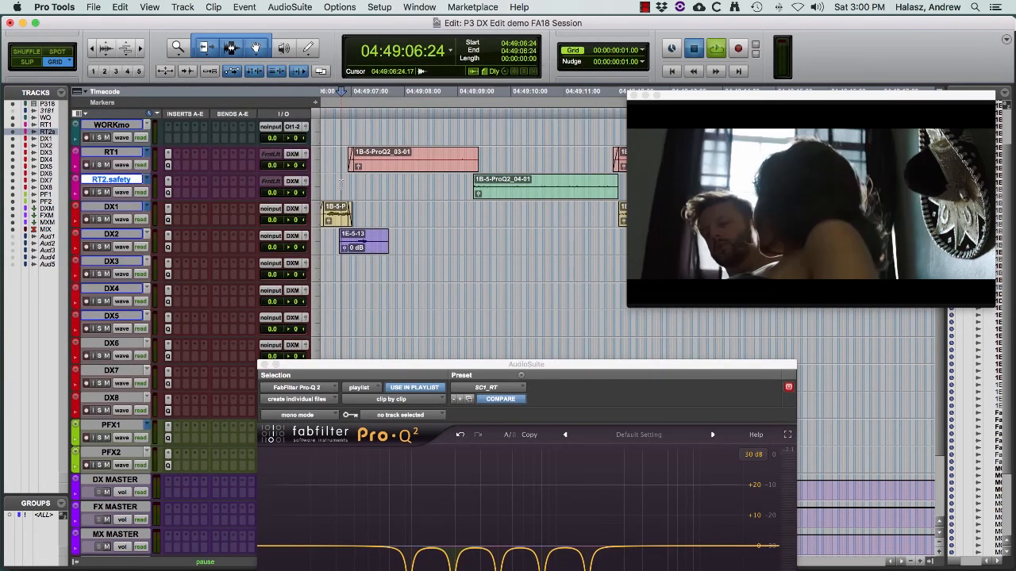
key("space")
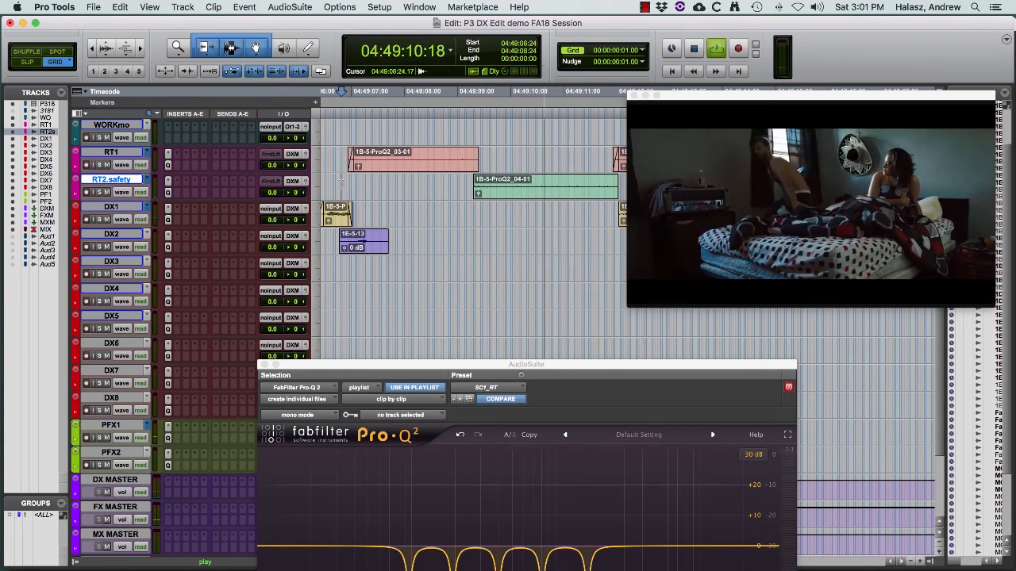
key("space")
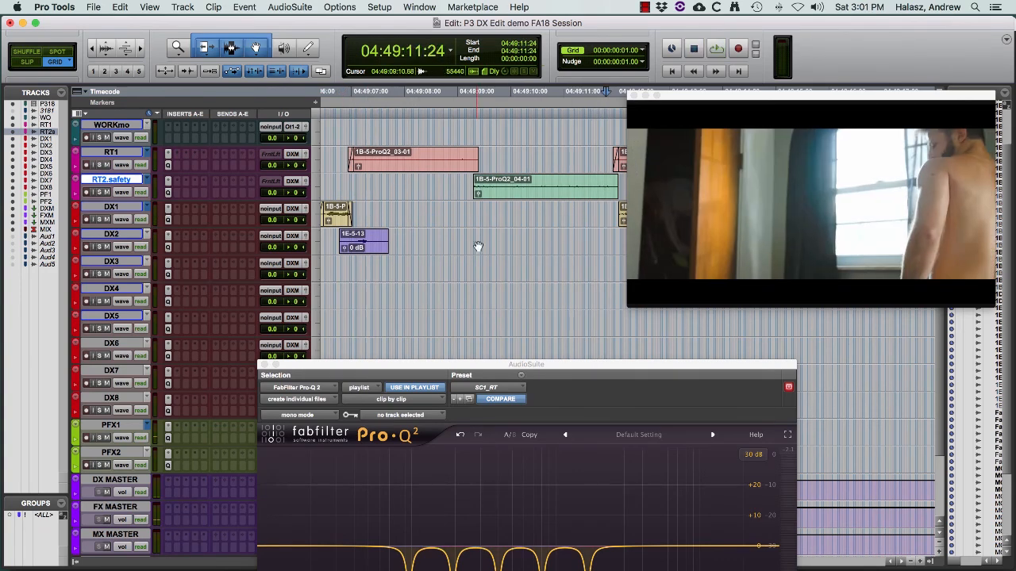
Move the equalizer window up over the tracks so its full set of controls is in view
scroll(479, 246, "right", 2)
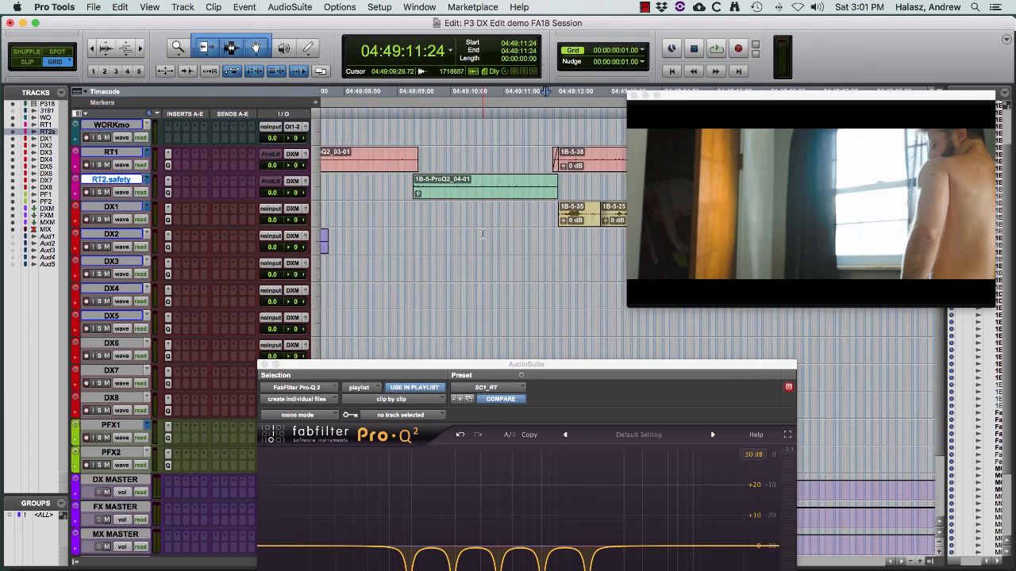
left_click_drag(490, 370, 477, 243)
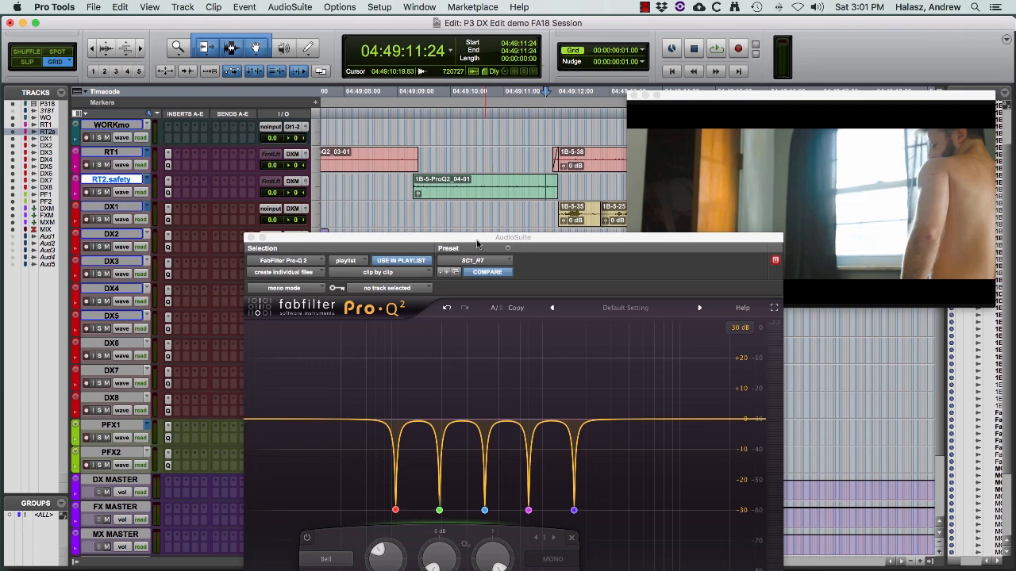
left_click_drag(477, 242, 472, 171)
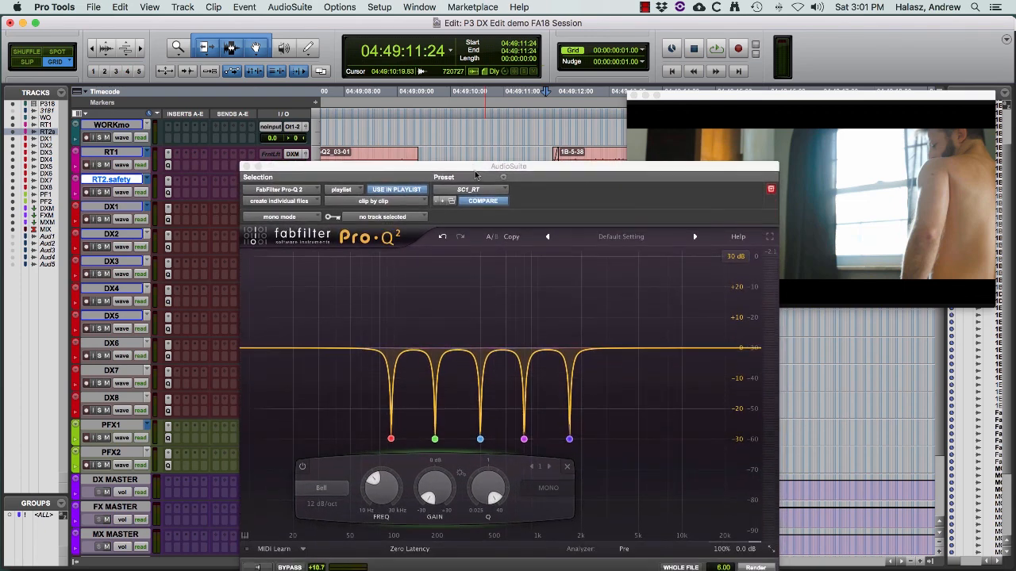